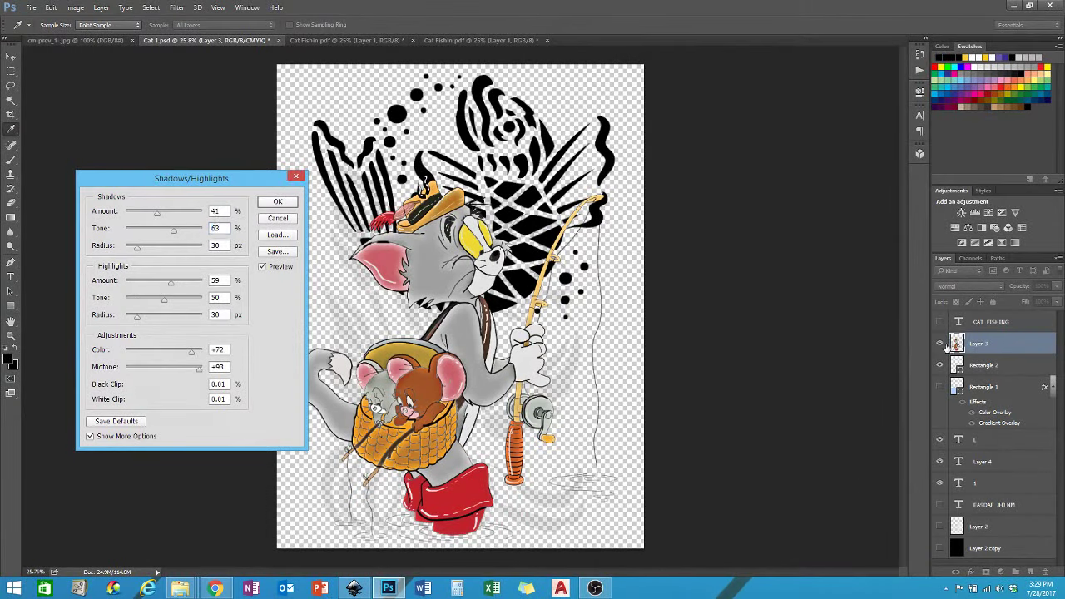
- Commit the Shadows/Highlights adjustment and select the fish background artwork layer
key(Return)
scroll(499, 166, up, 5)
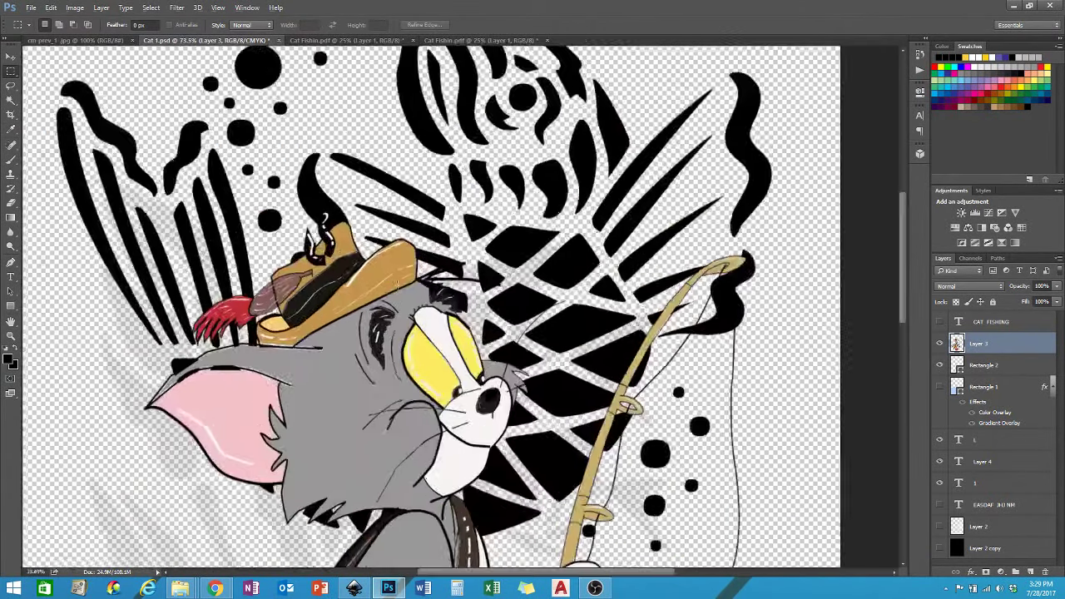
scroll(712, 403, down, 5)
scroll(712, 404, down, 3)
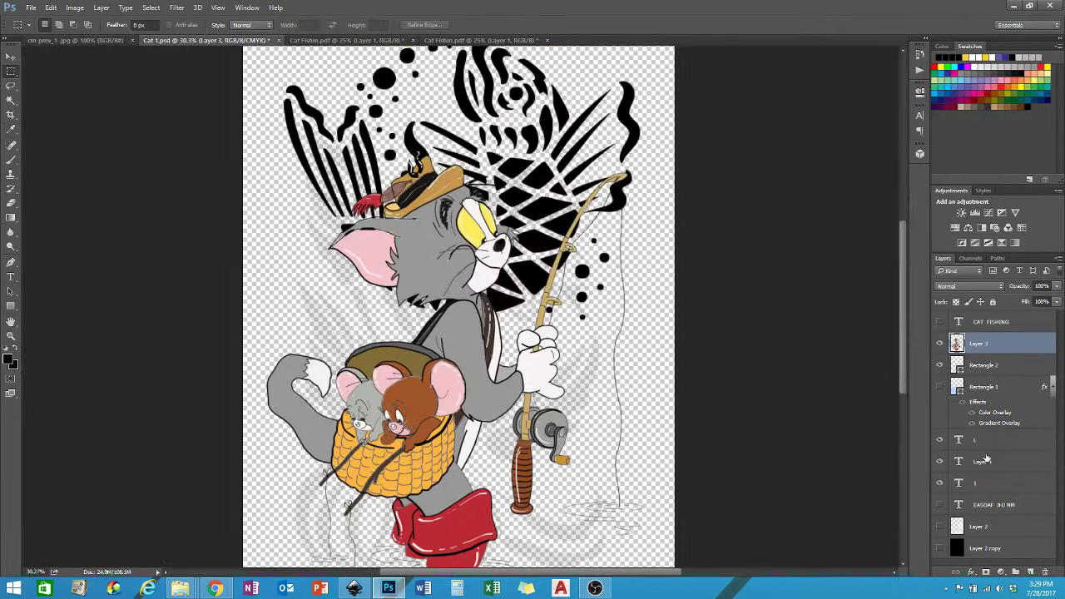
click(986, 439)
scroll(410, 178, up, 1)
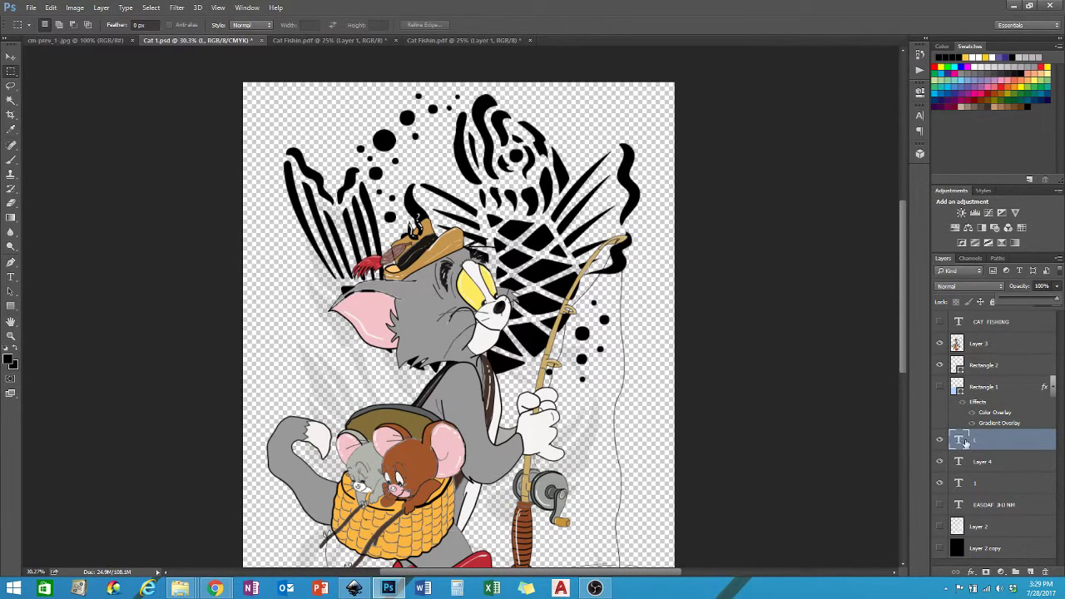
- In the layer's Blending Options, turn off Bevel and Emboss and Gradient Overlay
right_click(966, 442)
click(965, 211)
click(636, 259)
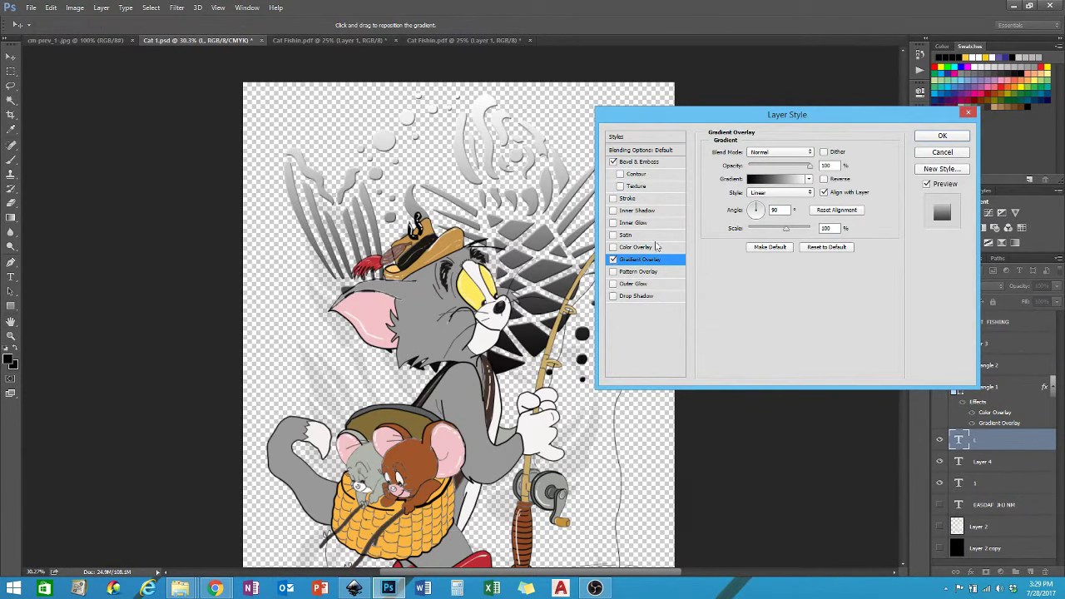
click(617, 272)
click(617, 284)
click(615, 162)
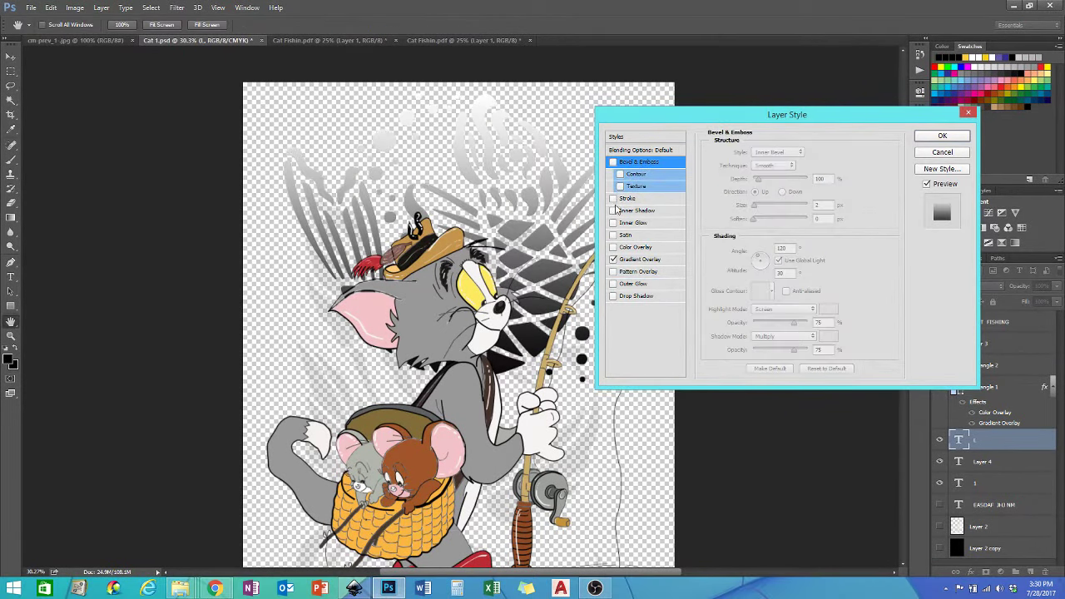
click(614, 259)
- Set the Color Overlay to white and add an outline Stroke to the fish artwork
click(635, 248)
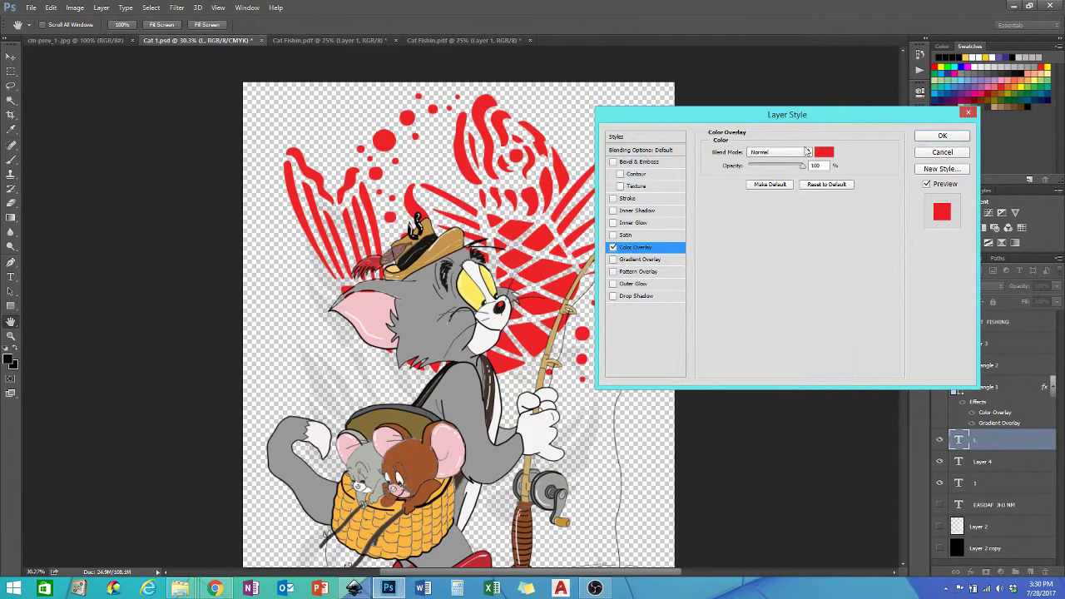
click(824, 152)
drag(333, 208, 196, 196)
click(108, 255)
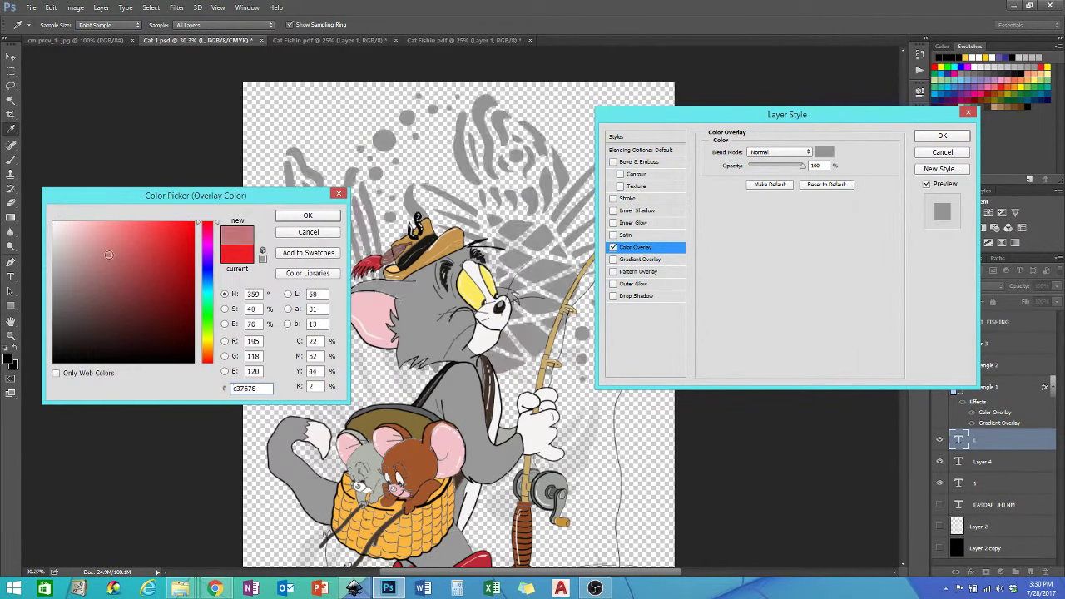
click(299, 218)
click(636, 173)
click(613, 199)
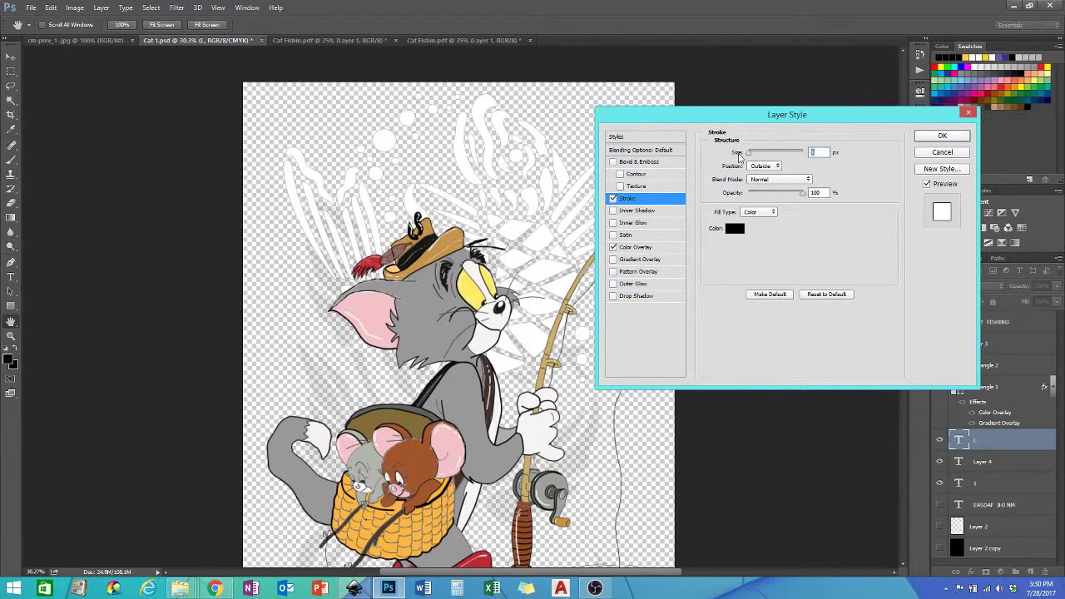
key(Return)
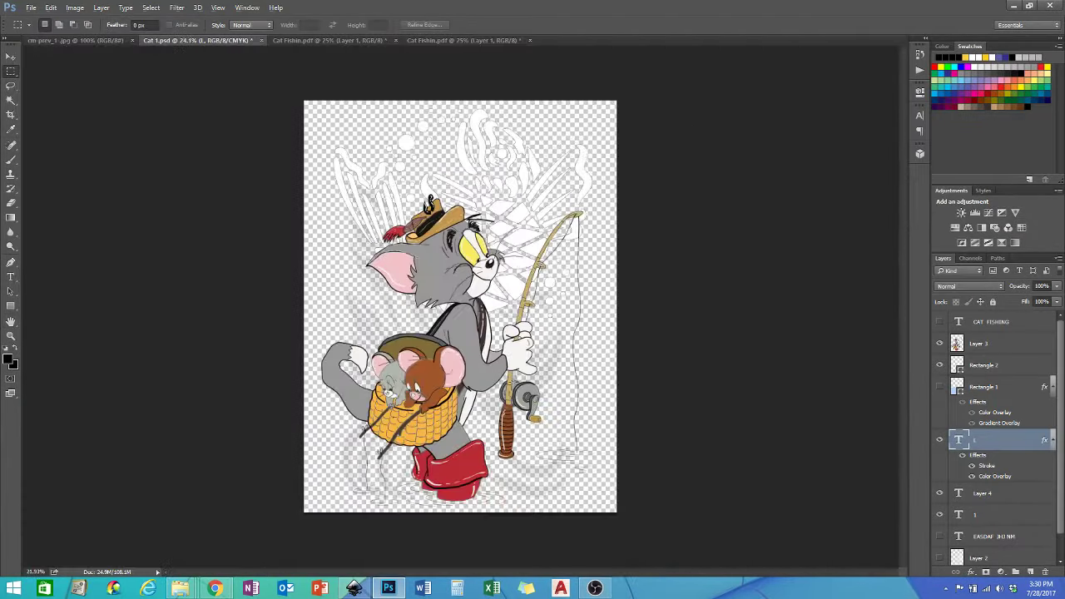
- Bring the HFF Aqua Stencil font folder window to the front
scroll(439, 308, up, 2)
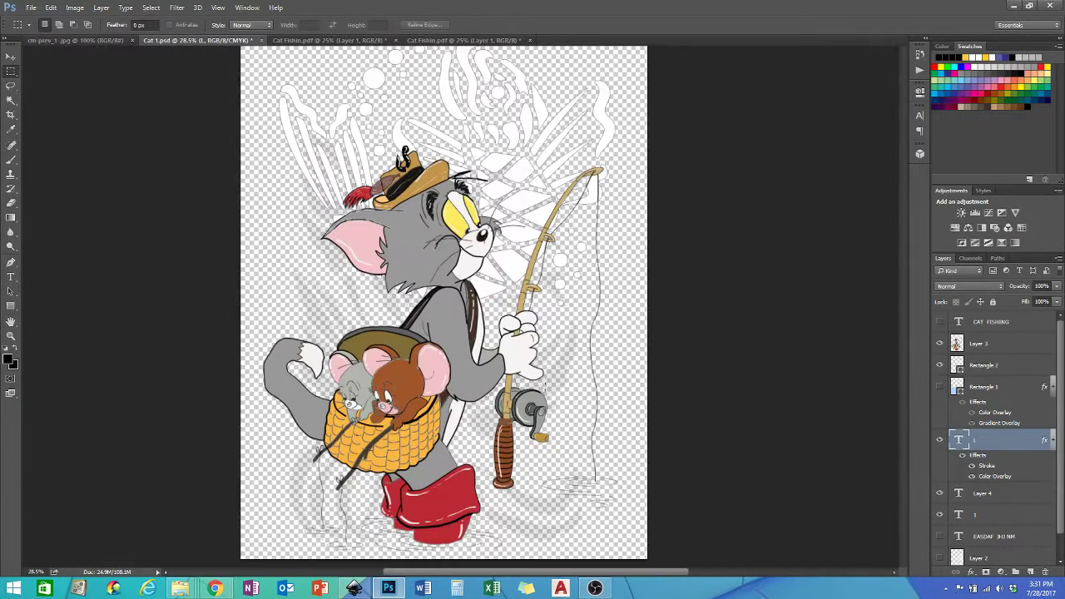
scroll(441, 308, up, 1)
click(192, 524)
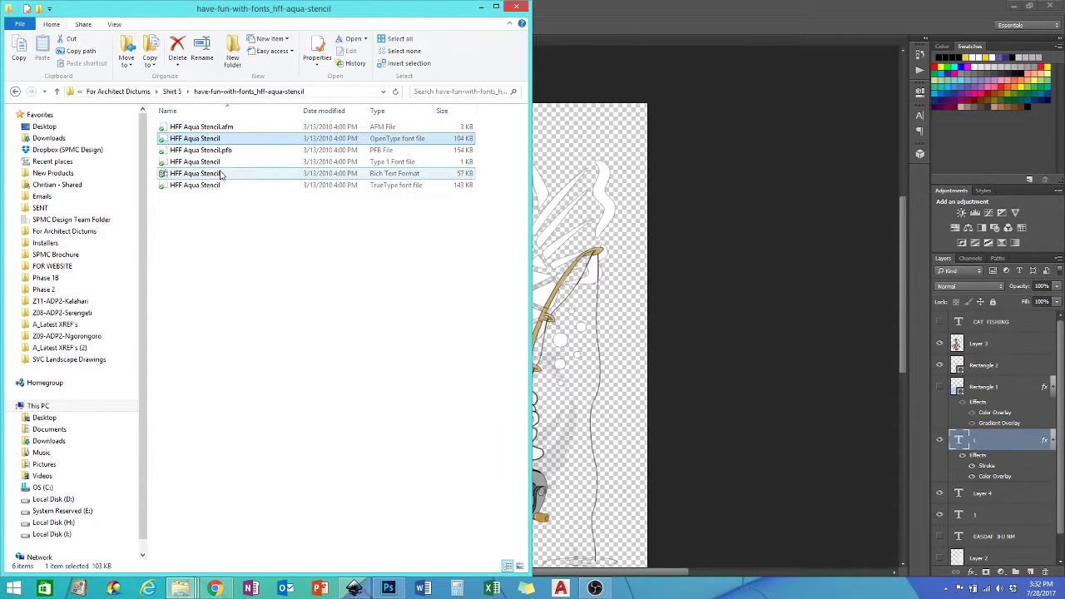
- Preview the HFF Aqua Stencil TrueType font file, then close the preview to return to Photoshop
double_click(200, 185)
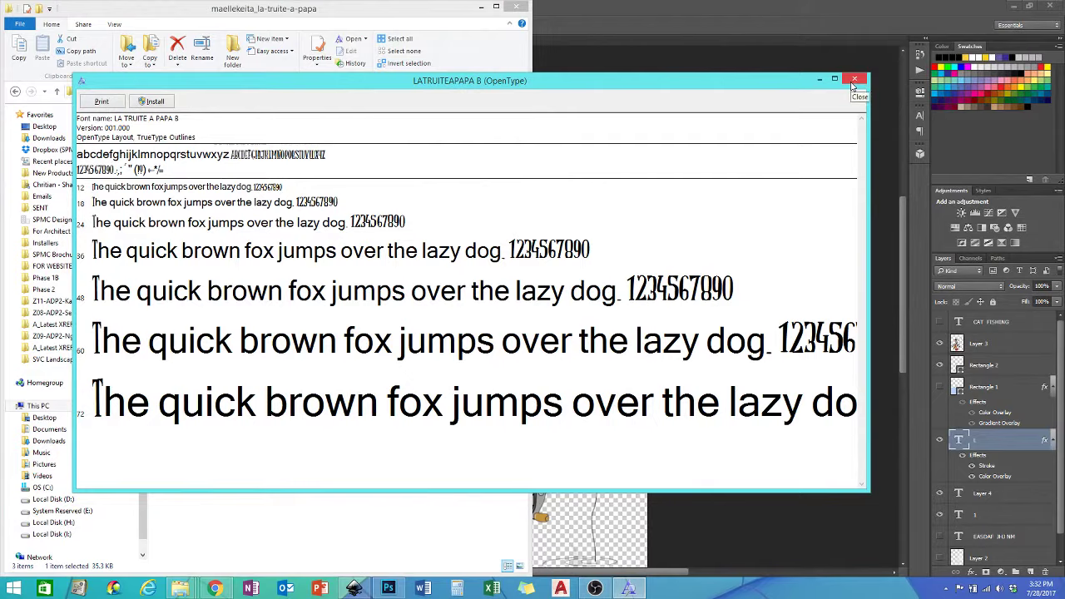
click(853, 79)
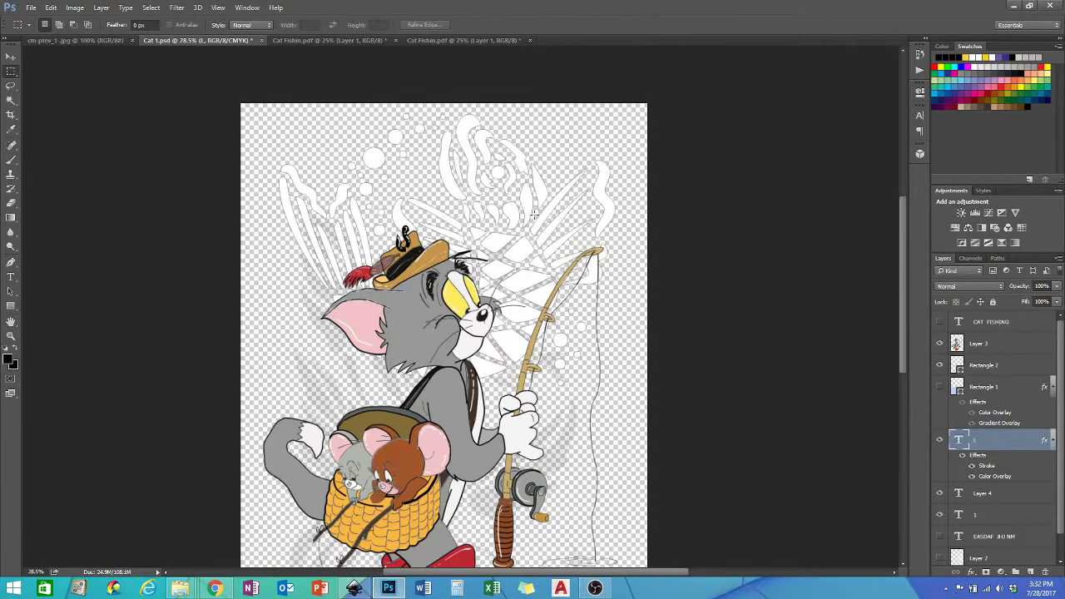
- Apply a white Color Overlay to the fish backdrop and lower its opacity to 68%
click(636, 247)
click(823, 152)
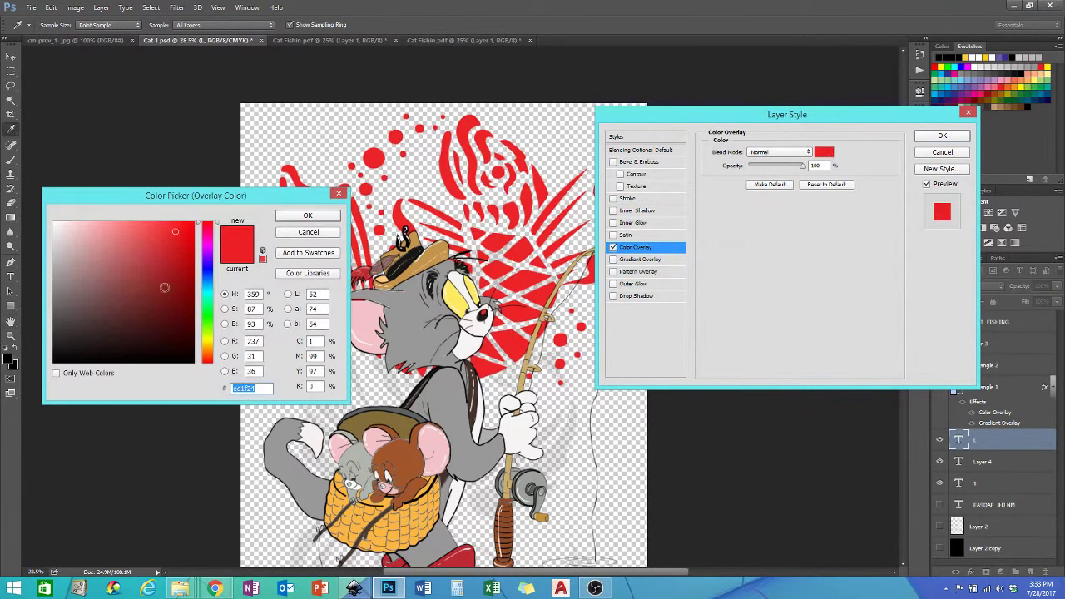
click(59, 213)
click(306, 215)
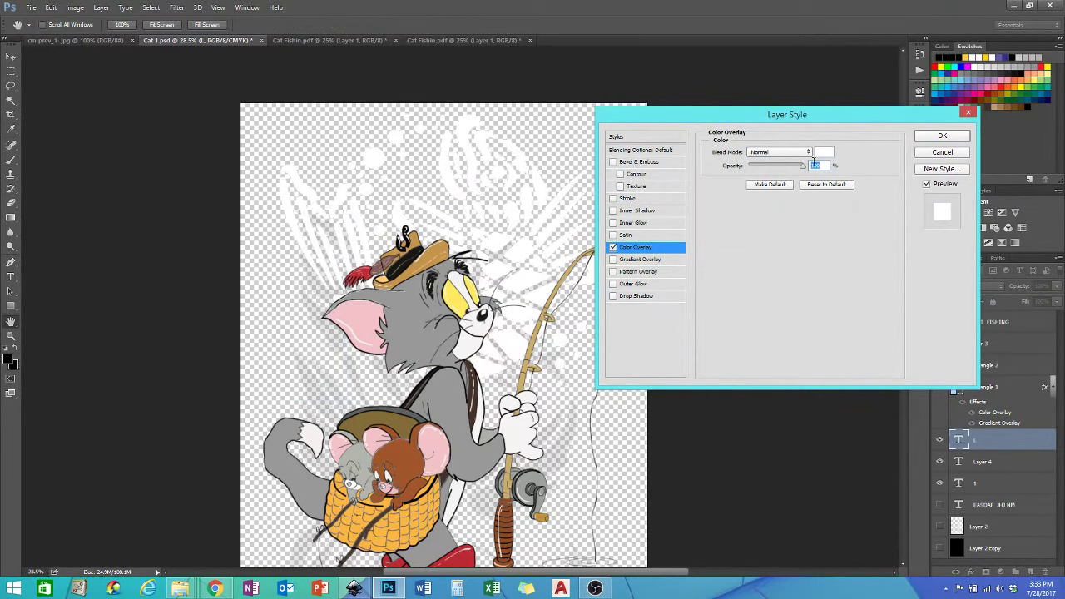
key(Return)
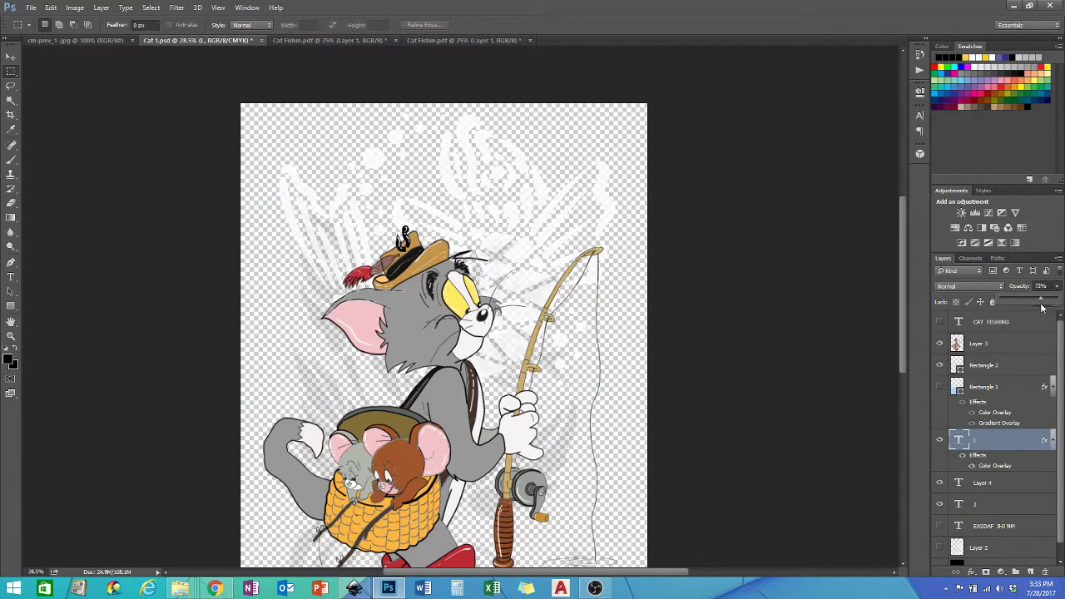
drag(1042, 308, 1039, 308)
- Give another text layer a bright blue (0060ff) Color Overlay
scroll(514, 231, up, 5)
scroll(515, 232, down, 4)
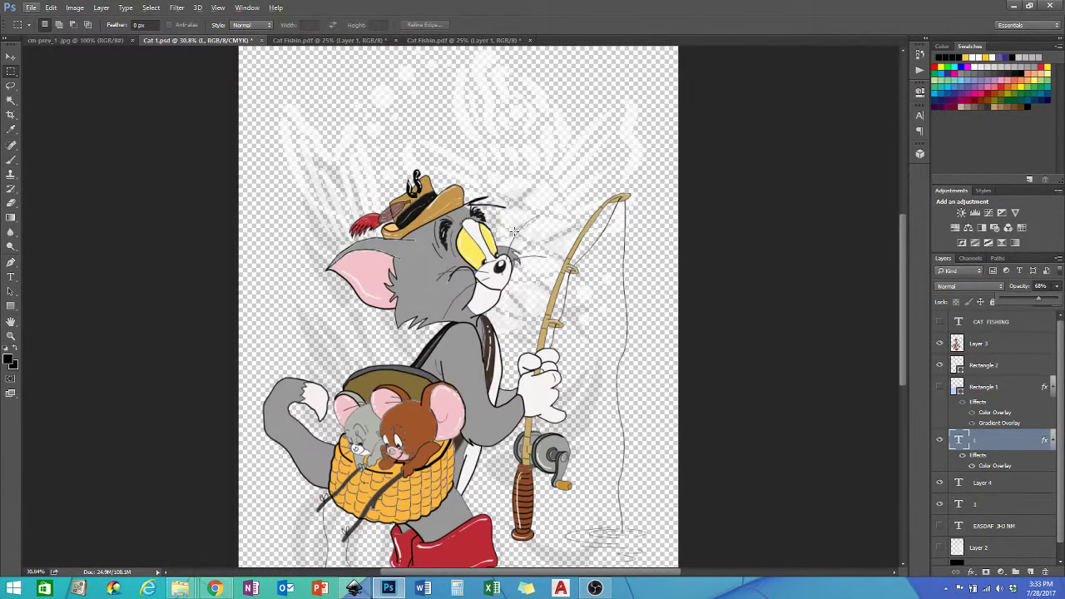
click(982, 503)
double_click(1015, 503)
click(636, 247)
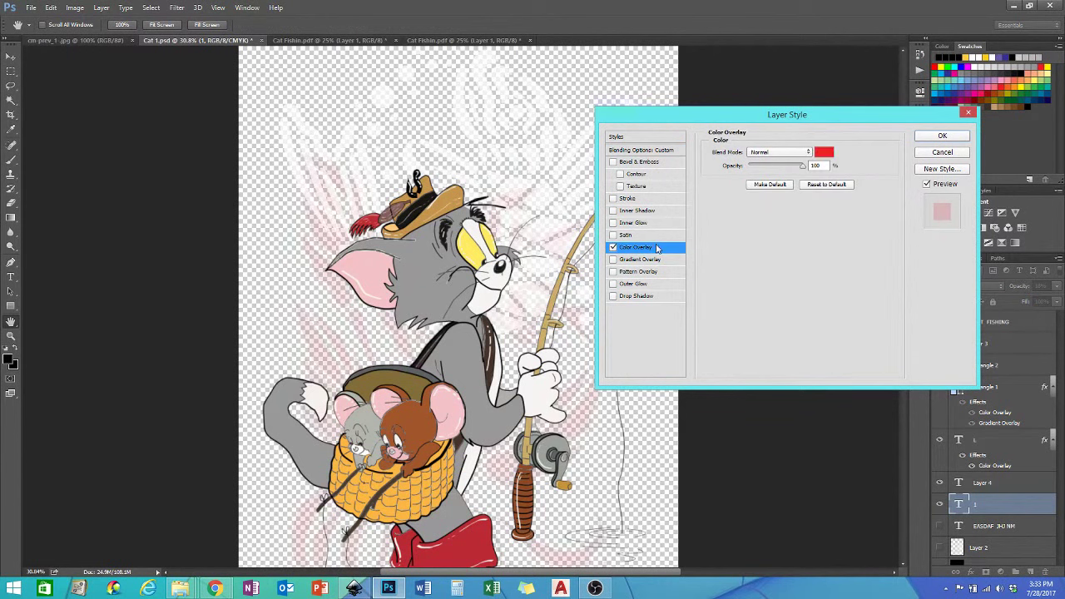
click(824, 153)
click(211, 308)
drag(210, 301, 208, 278)
drag(133, 275, 195, 220)
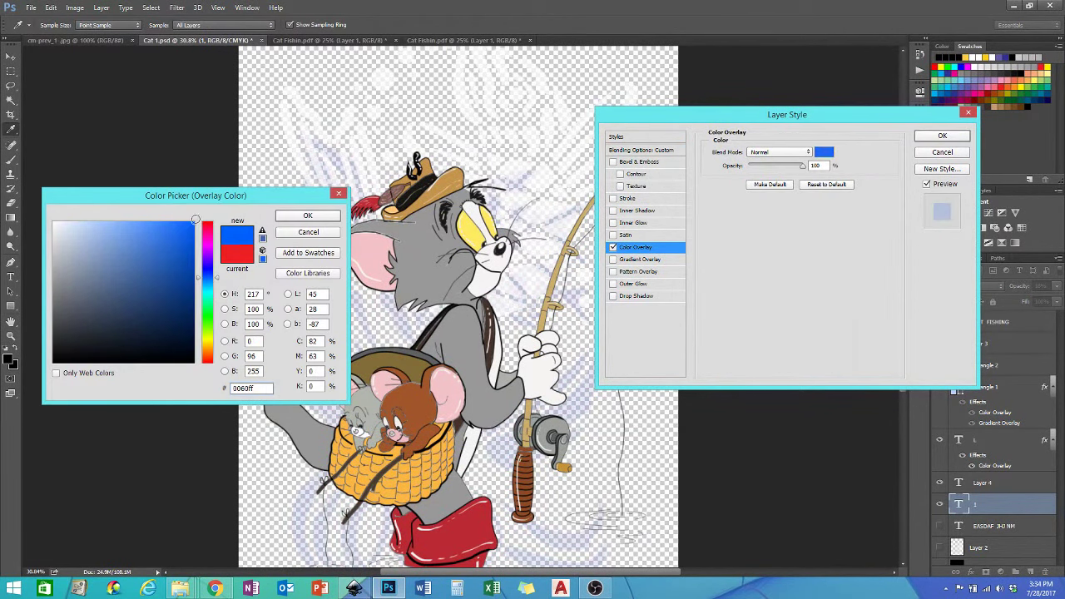
key(Return)
- Switch that overlay to green and lower the layer opacity to 15%
click(823, 152)
click(209, 320)
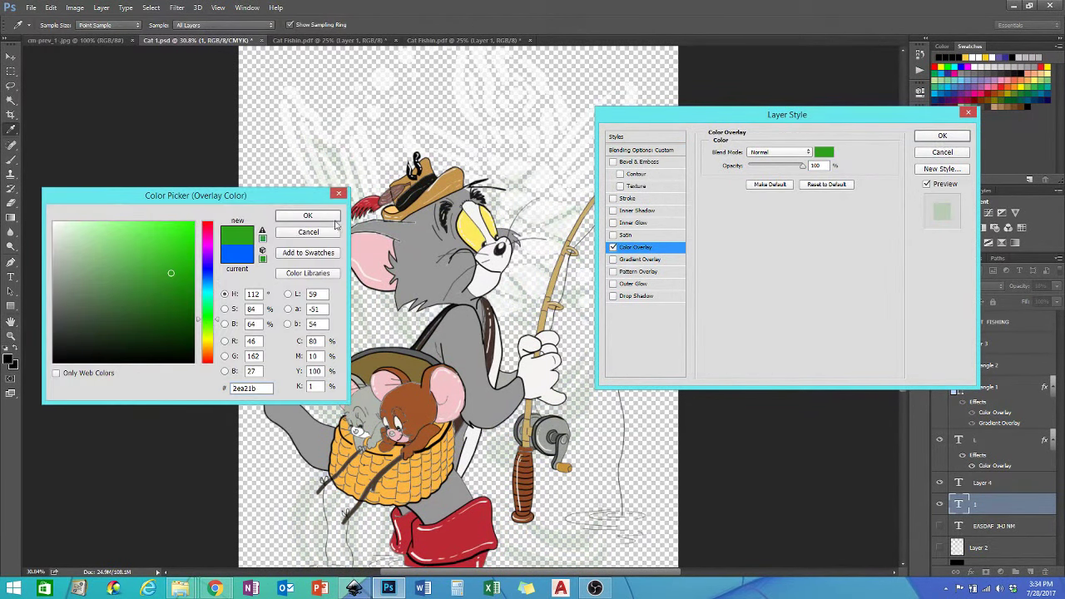
key(Return)
key(Return)
drag(1057, 285, 1013, 310)
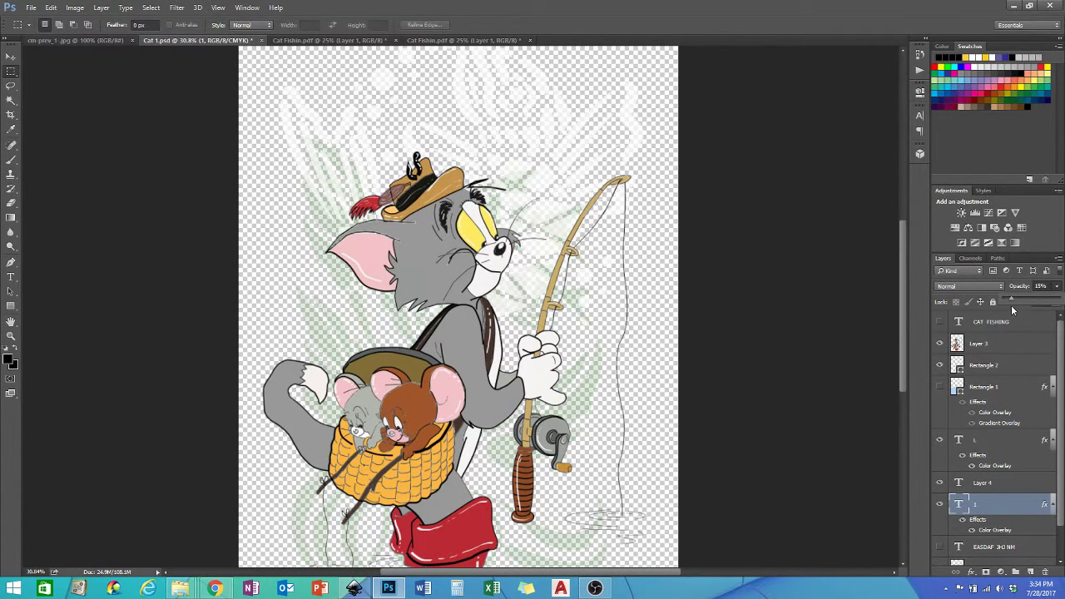
scroll(574, 346, down, 1)
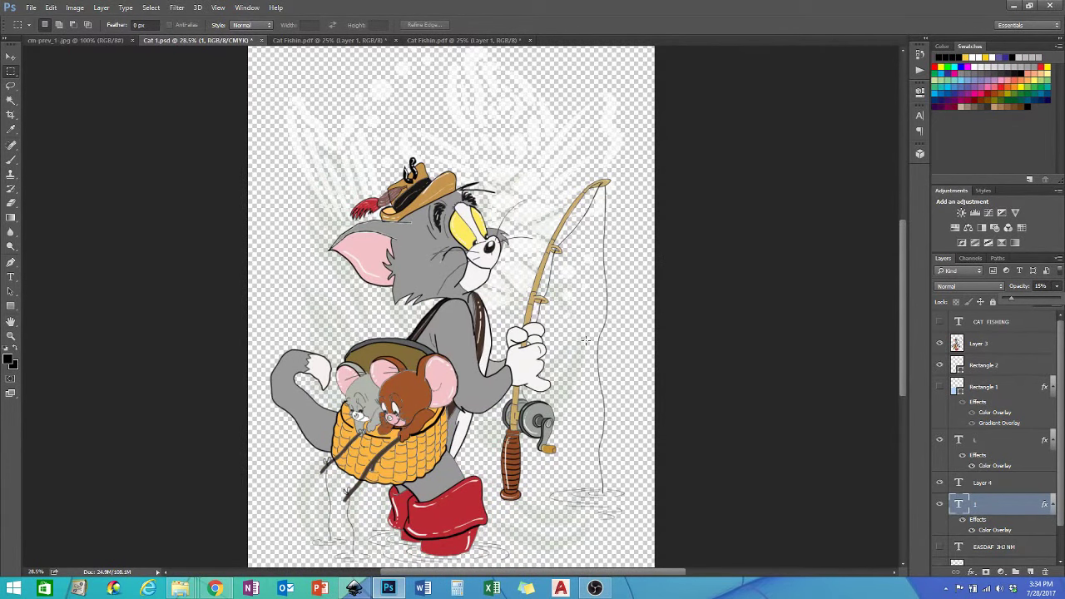
- Turn off that layer's colour overlay and hide the faded fish backdrop layer
double_click(987, 504)
click(823, 153)
click(197, 304)
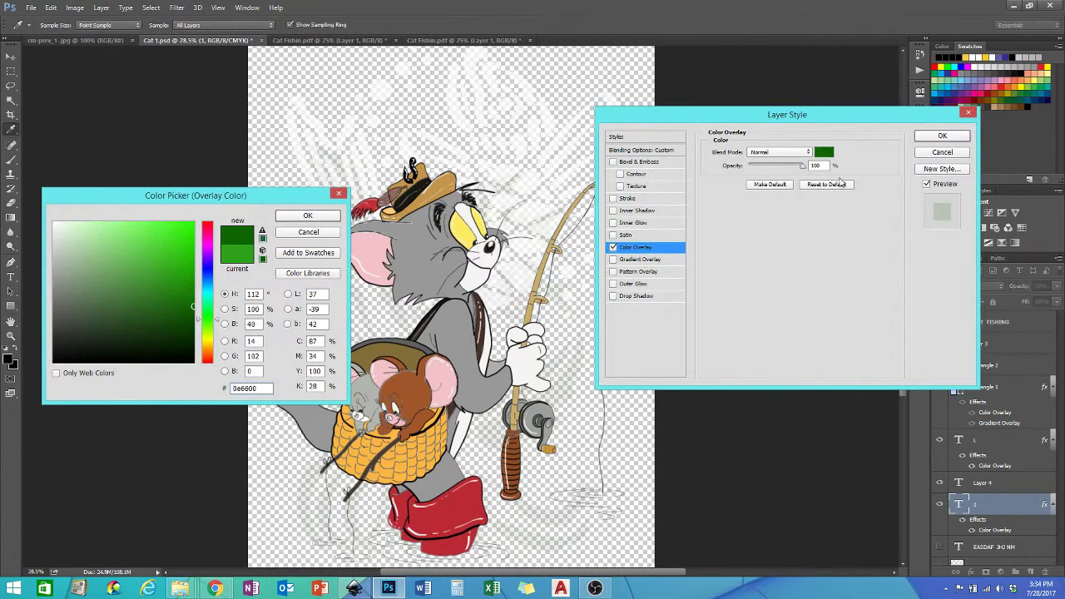
key(Return)
click(614, 248)
key(Return)
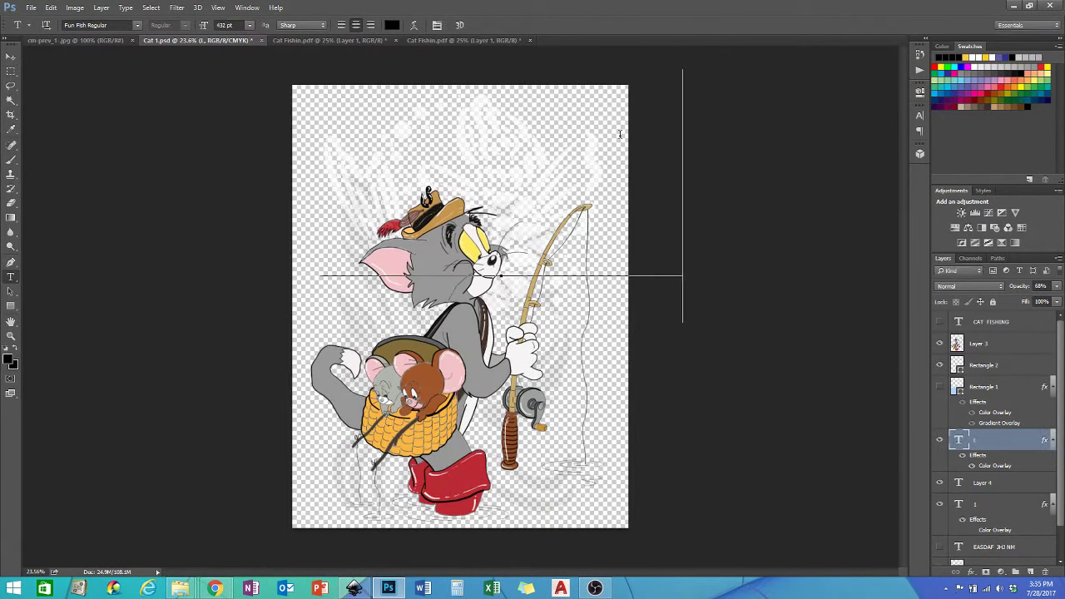
click(940, 439)
- Start a new text layer and set its font to LA TRUITE A PAPA
click(516, 152)
key(ctrl+a)
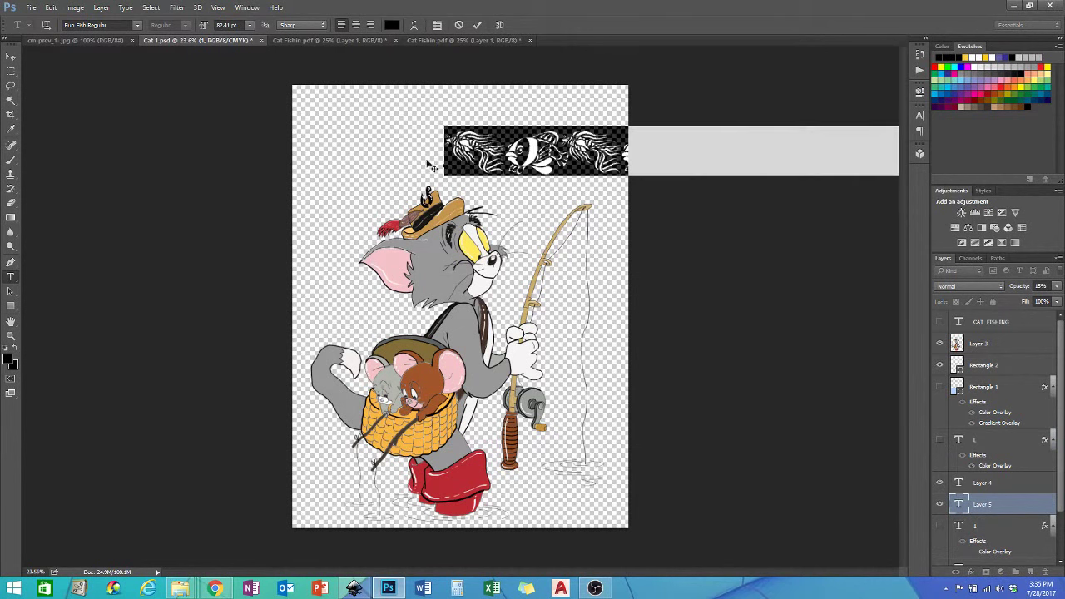
click(96, 25)
text(LA T)
key(Return)
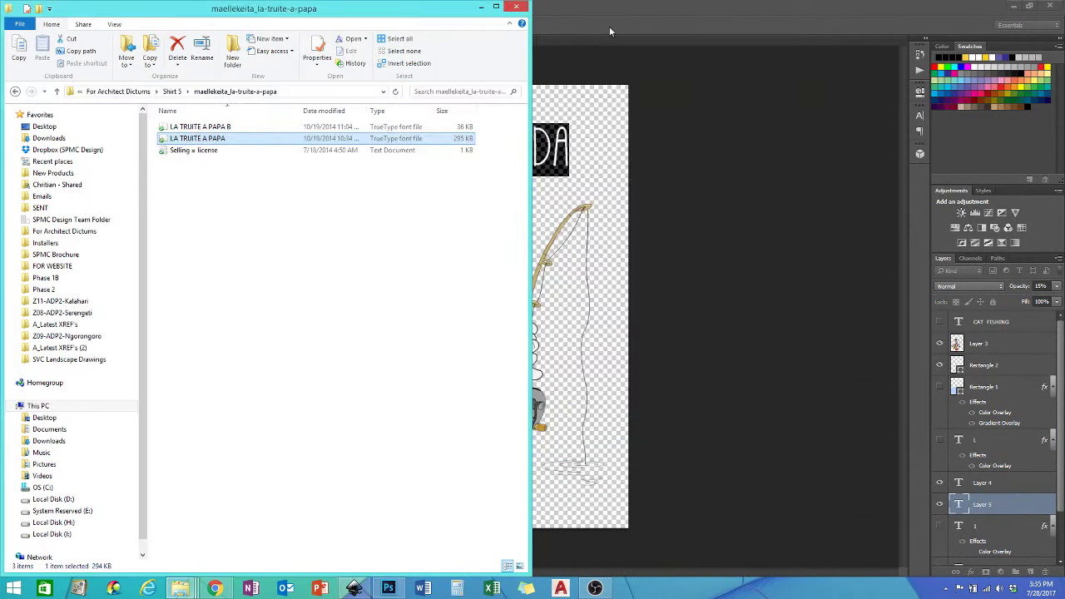
click(119, 25)
text(L)
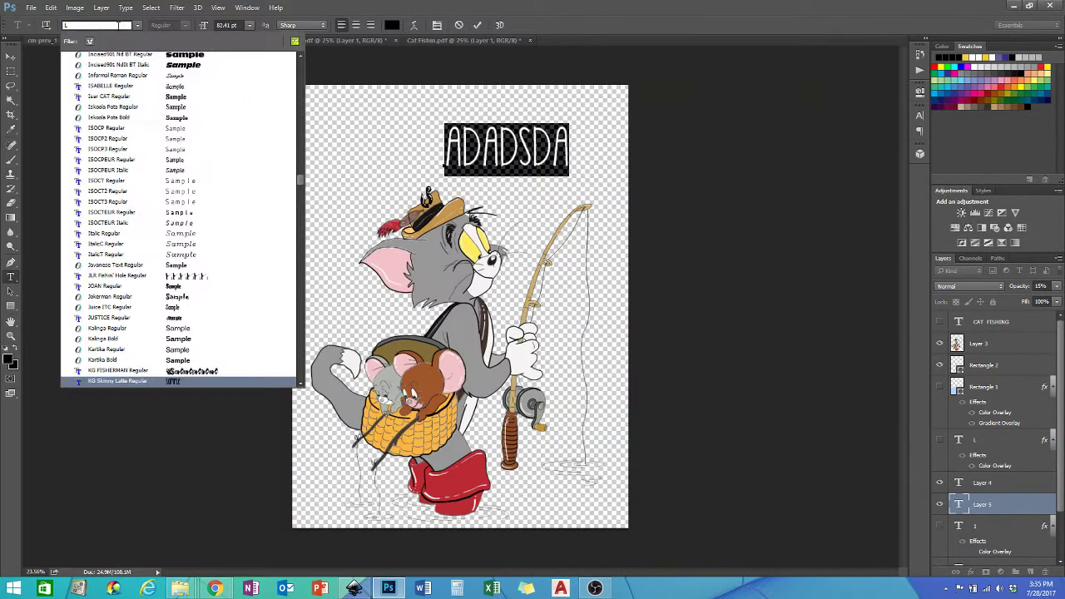
text(A TR)
key(Return)
- Type the CAT FISHIN' title and scale it up, moving it up and right
scroll(533, 149, up, 2)
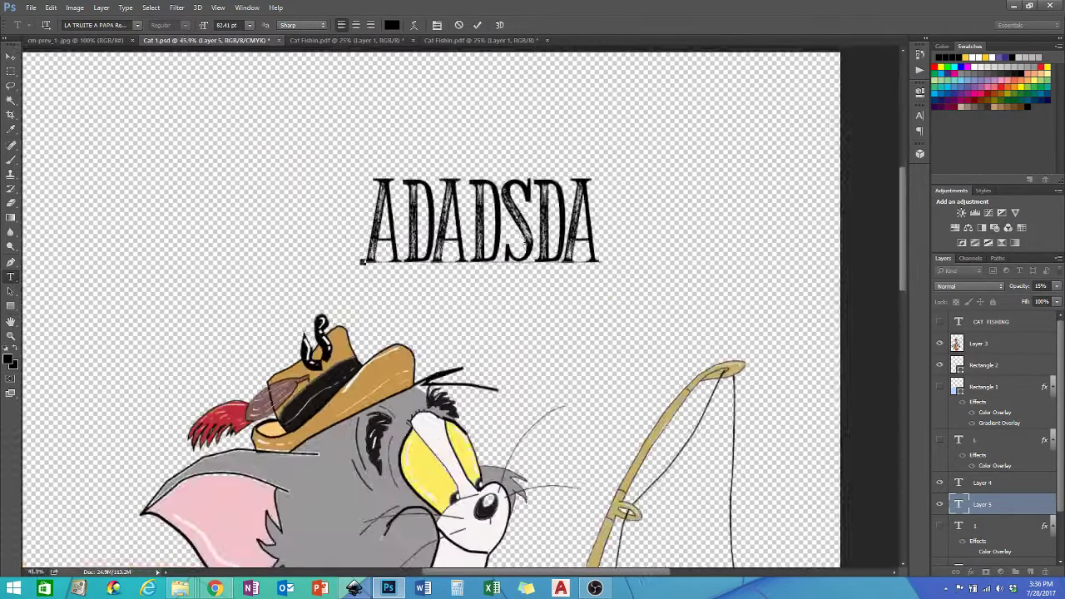
scroll(516, 257, down, 1)
key(ctrl+a)
text(CAT)
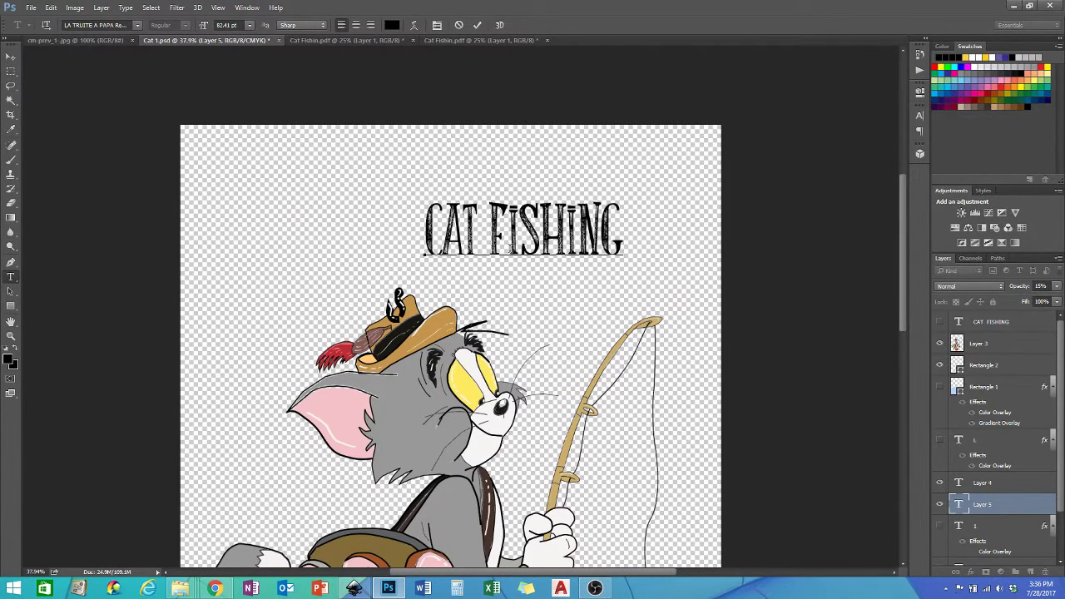
key(ctrl+a)
key(ctrl+Return)
key(ctrl+t)
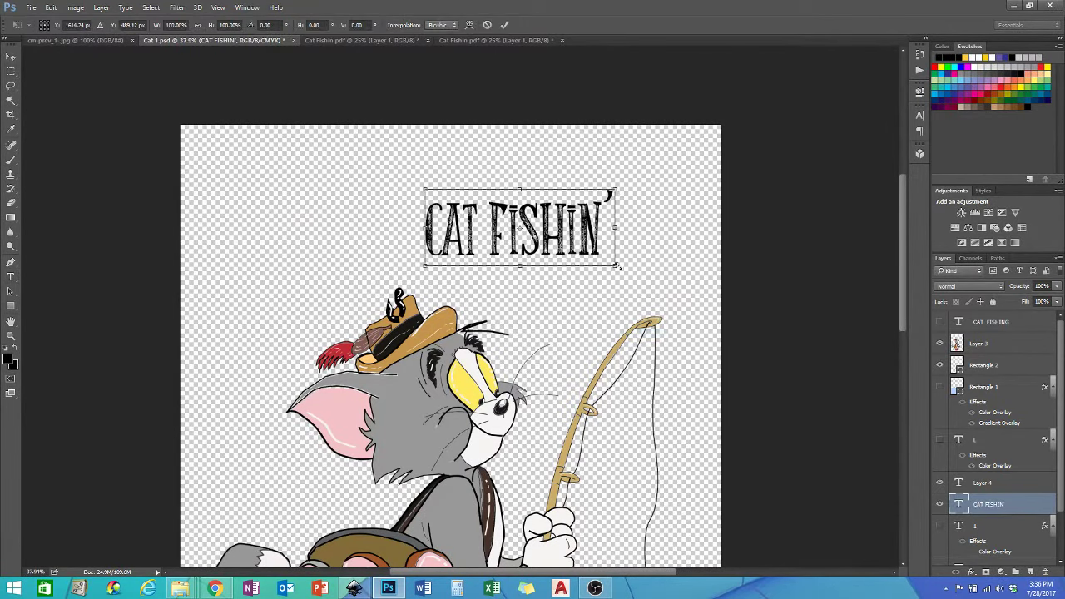
drag(568, 203, 598, 175)
key(Return)
- Show the white fish backdrop again and move the CAT FISHIN' layer above it
click(940, 439)
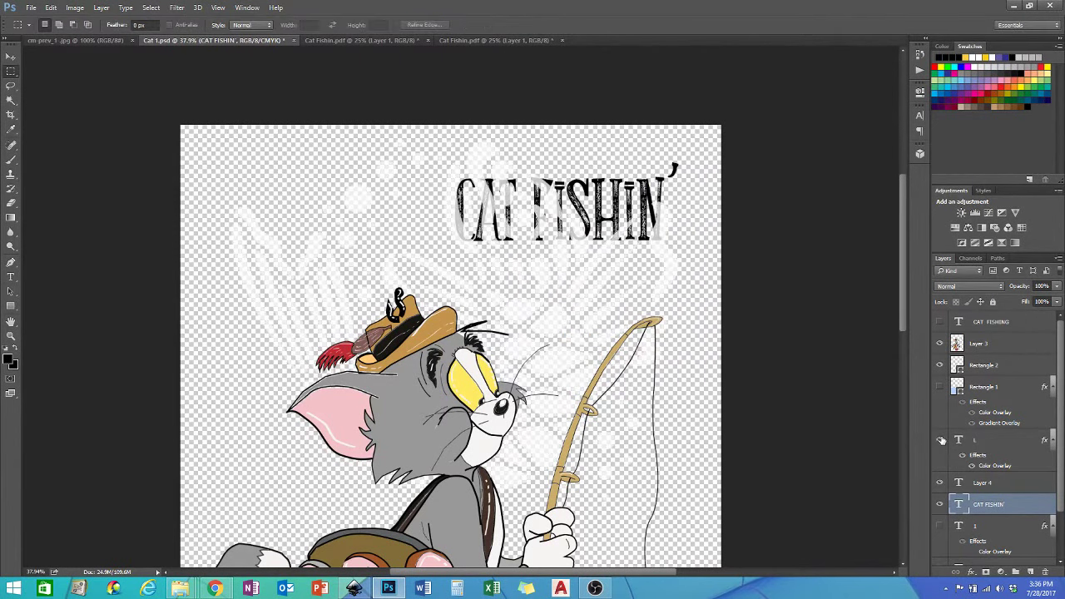
click(968, 441)
scroll(991, 445, down, 2)
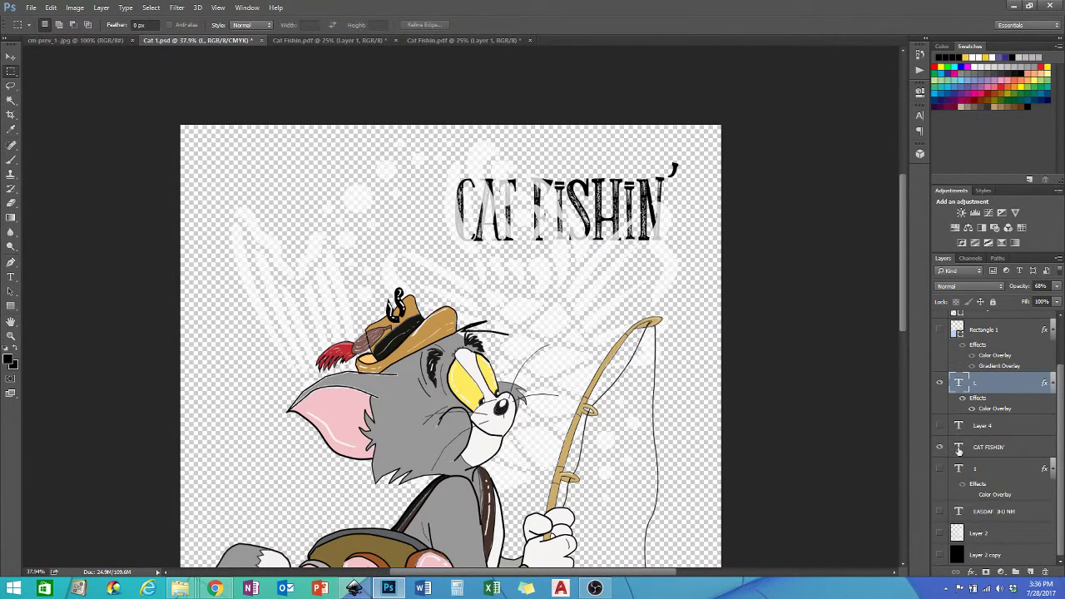
drag(989, 447, 989, 376)
- Enlarge the CAT FISHIN' title and shift it left, then zoom out to see the whole poster
key(t)
click(554, 221)
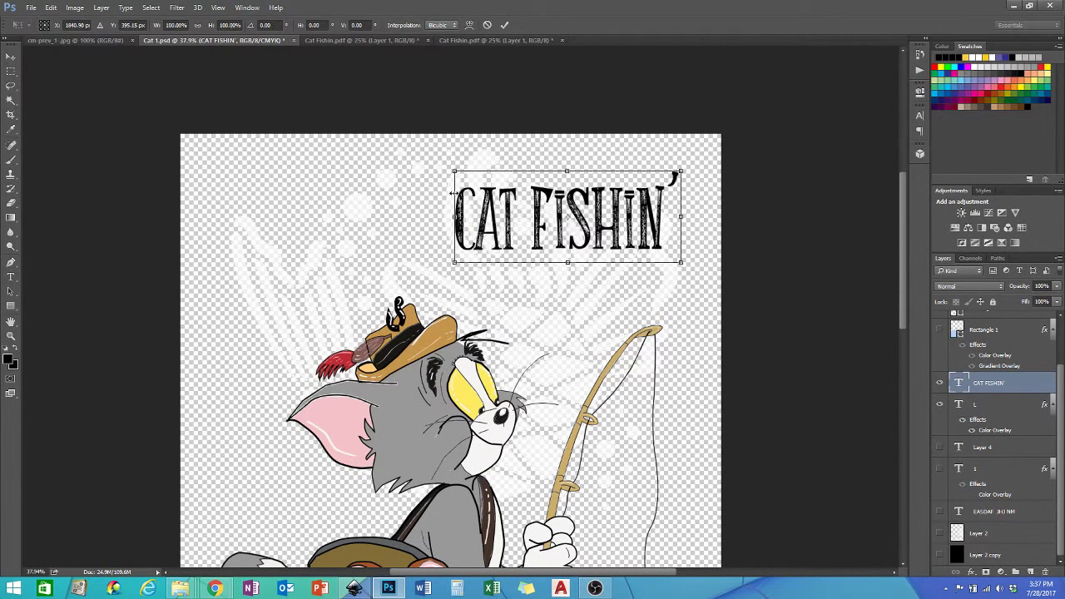
mouse_move(452, 250)
mouse_down()
mouse_move(255, 305)
mouse_move(466, 250)
mouse_up()
key(ctrl+Return)
key(m)
key(ctrl+minus)
scroll(586, 163, down, 1)
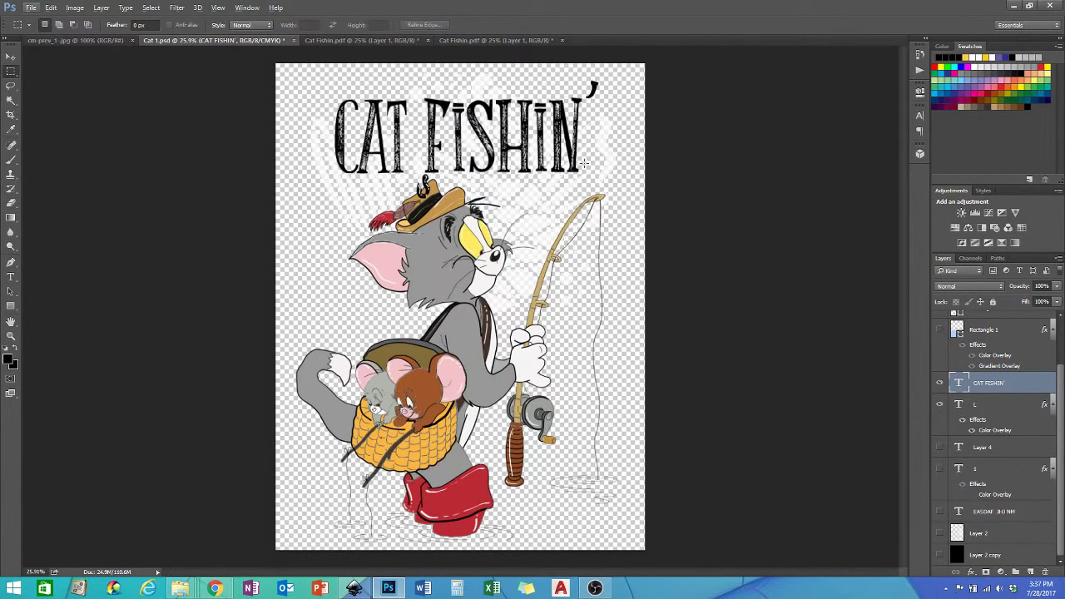
- Delete the N and fisherman glyphs so the title reads CAT FISHI
key(t)
click(100, 25)
text(FISH)
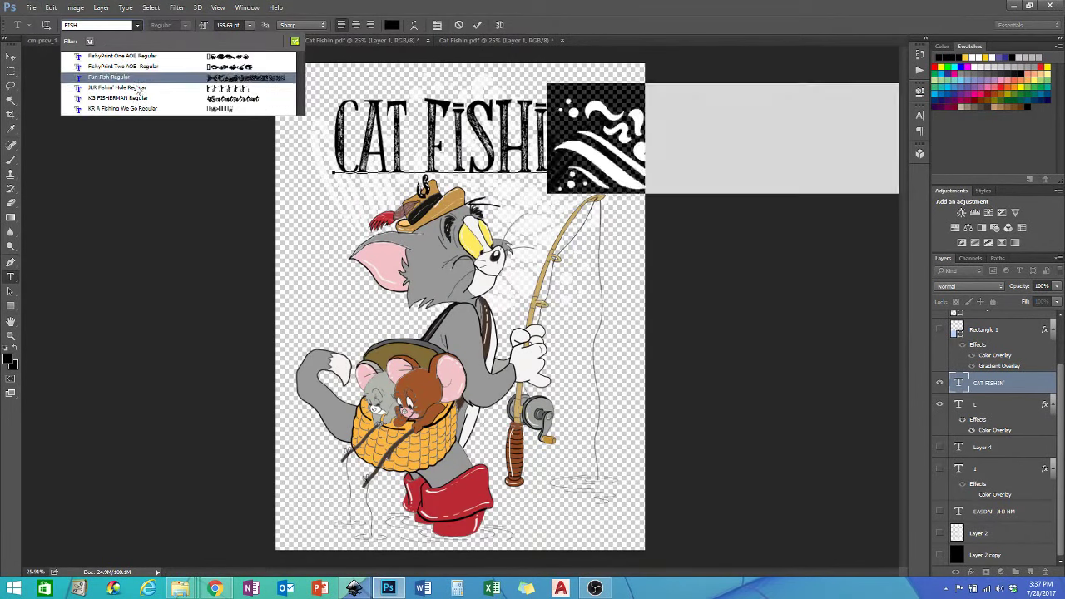
key(Escape)
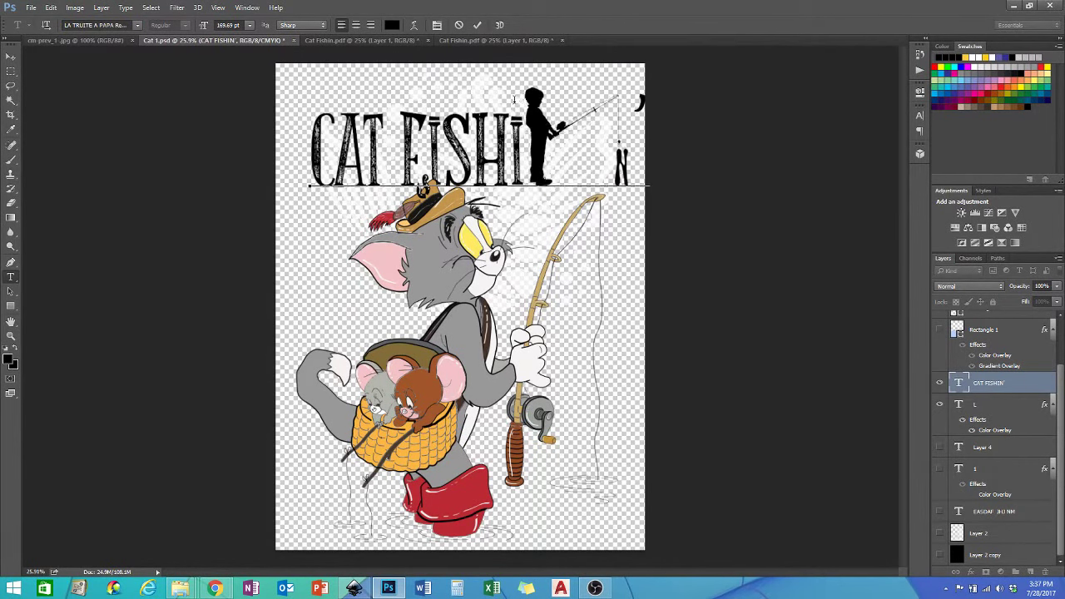
drag(530, 142, 659, 147)
key(BackSpace)
key(ctrl+Return)
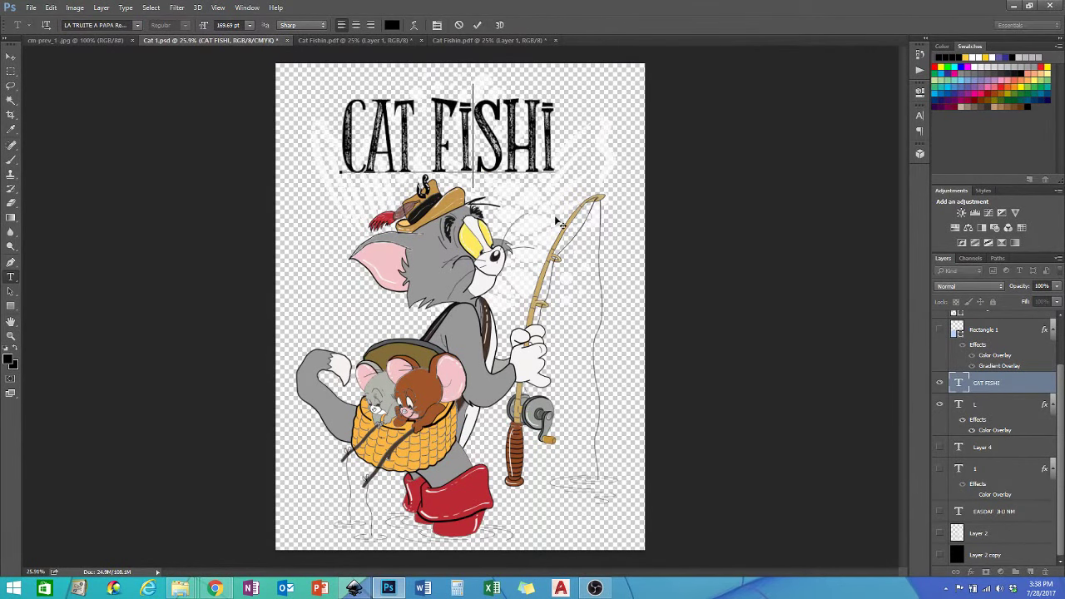
- Move the CAT FISHI title up-left, then enlarge the fisherman glyph and move it left
drag(406, 189, 345, 129)
key(ctrl+t)
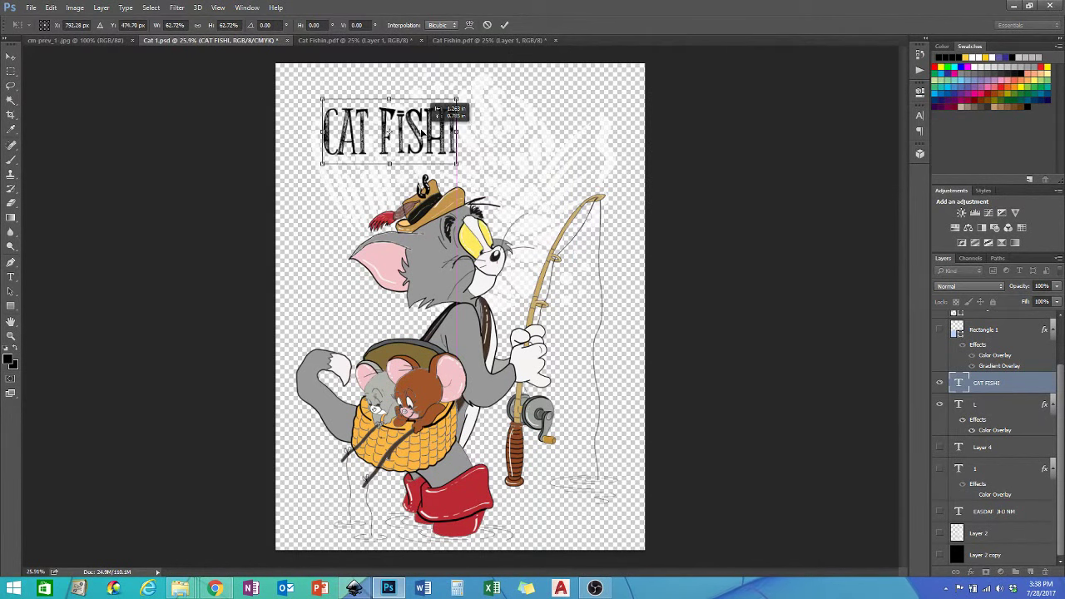
key(Return)
right_click(575, 135)
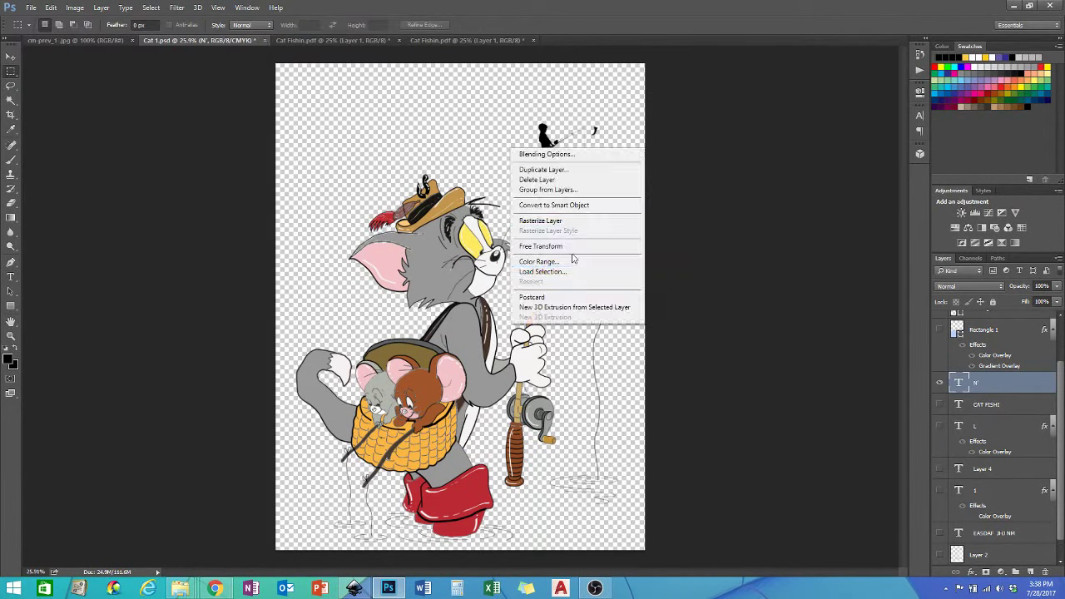
click(583, 257)
mouse_move(601, 123)
mouse_down()
mouse_move(339, 125)
mouse_move(480, 200)
mouse_move(485, 141)
mouse_move(520, 237)
mouse_up()
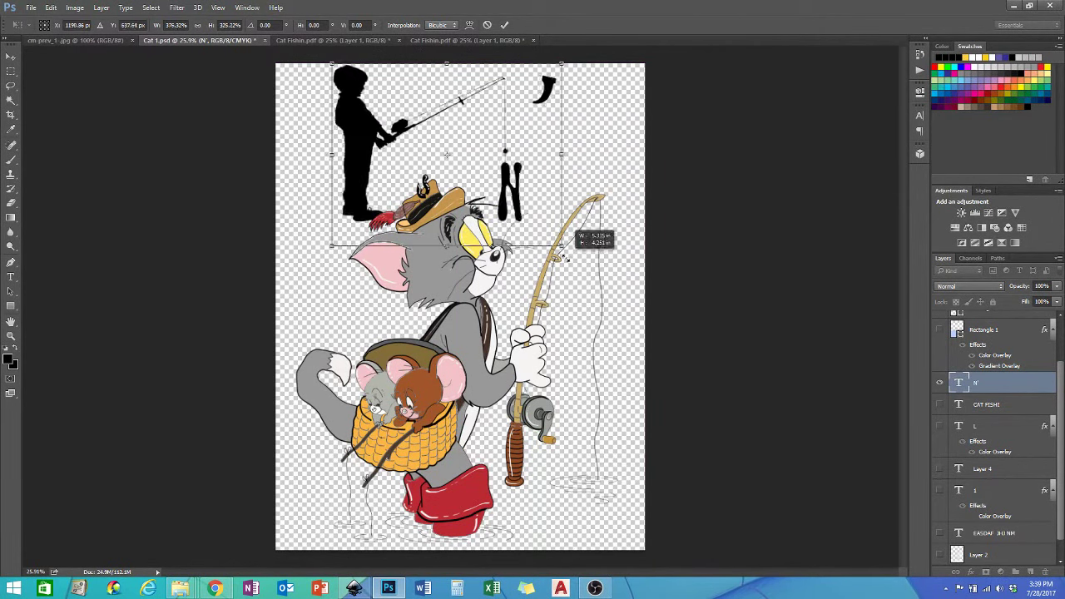
key(Return)
scroll(953, 406, up, 2)
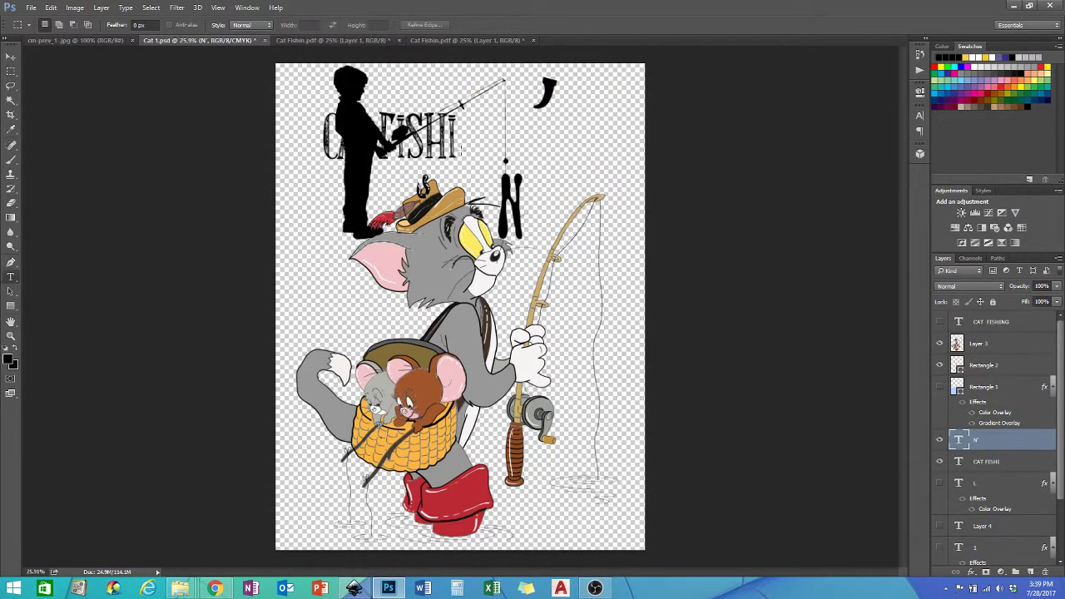
- Reposition the CAT FISHI title and add an apostrophe to it
key(t)
click(331, 138)
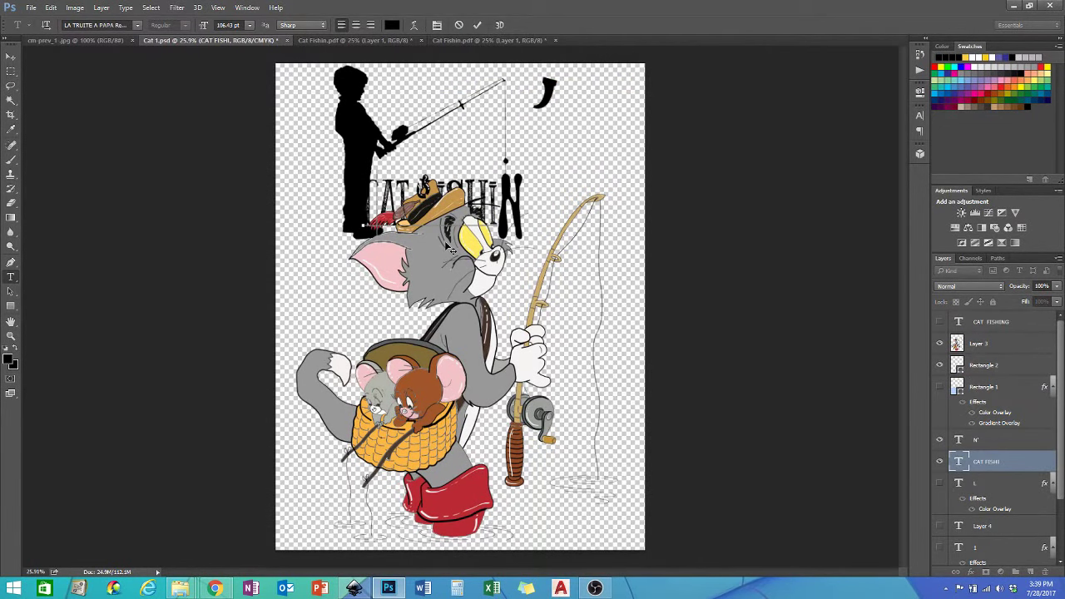
drag(475, 229, 533, 194)
click(528, 208)
text(F)
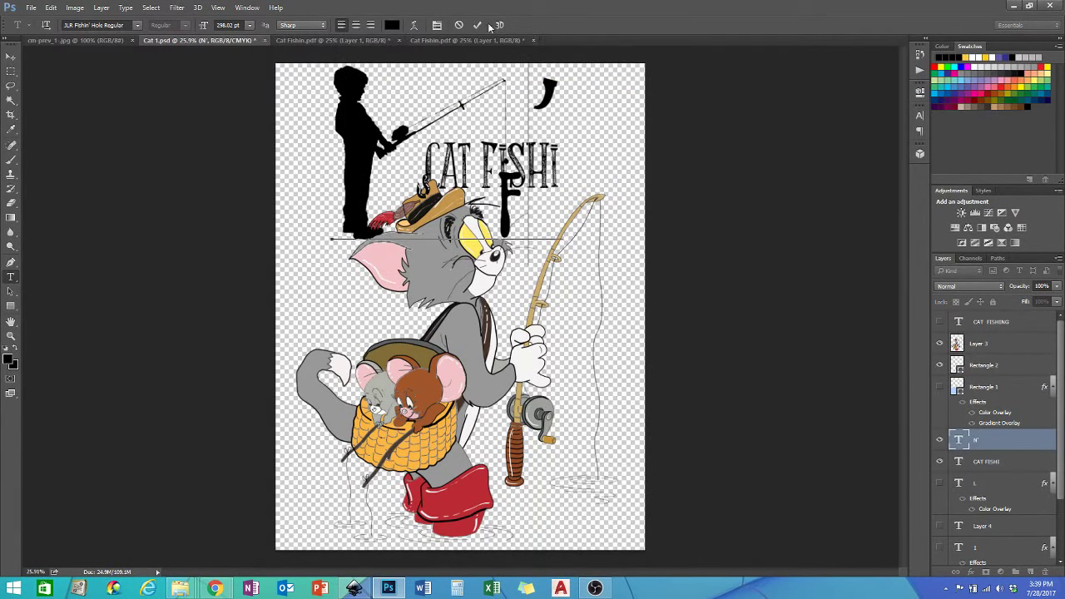
click(481, 163)
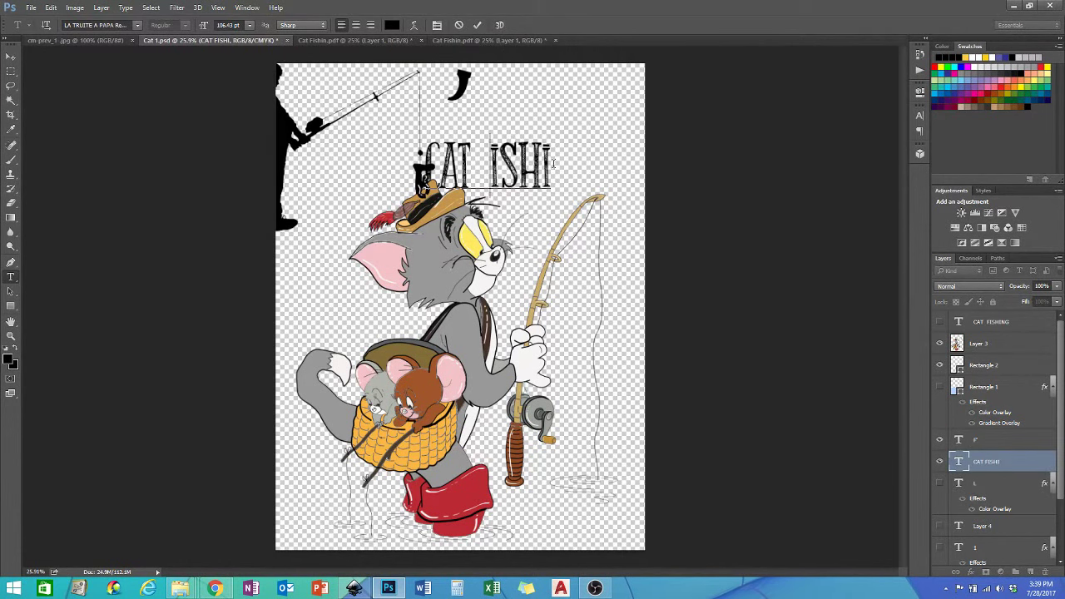
text(')
click(483, 167)
- Scale the fisherman-silhouette F to 75% so it fits into the title
right_click(364, 181)
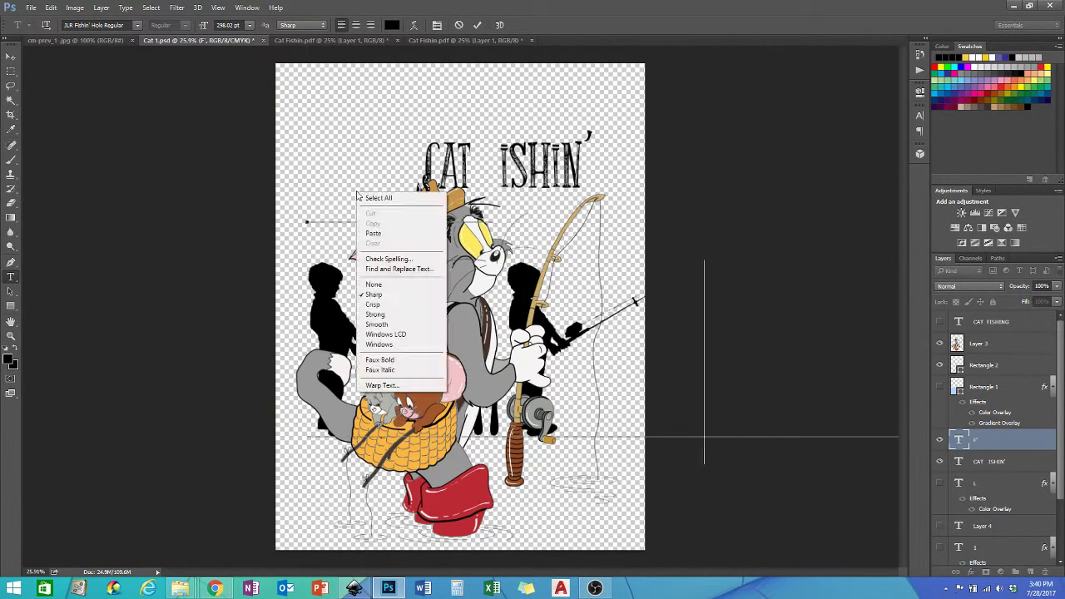
click(419, 306)
key(ctrl+t)
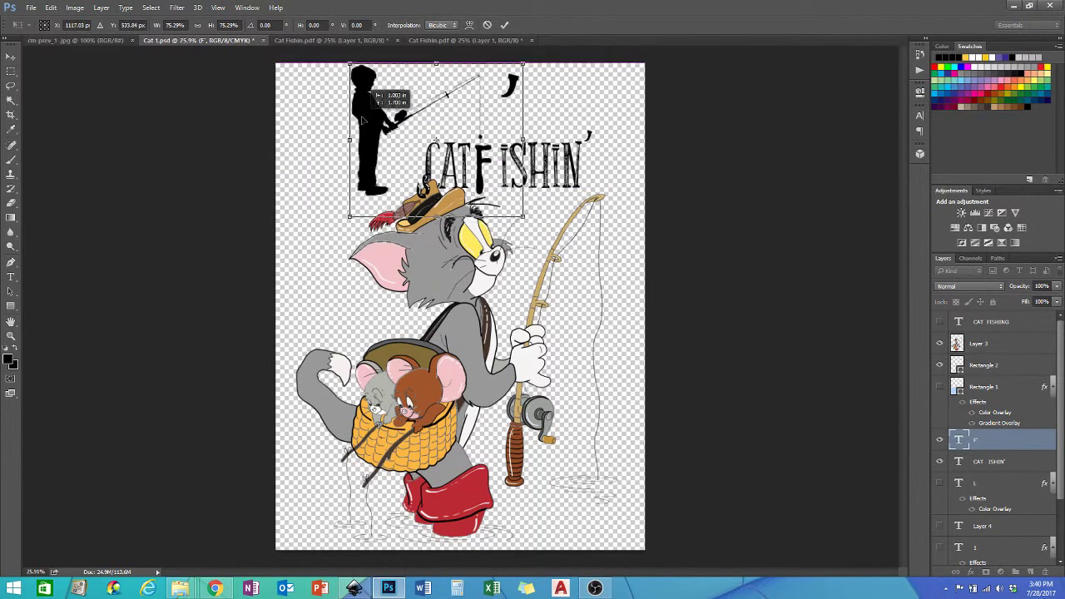
mouse_move(511, 238)
mouse_down()
mouse_move(371, 114)
mouse_move(339, 437)
mouse_up()
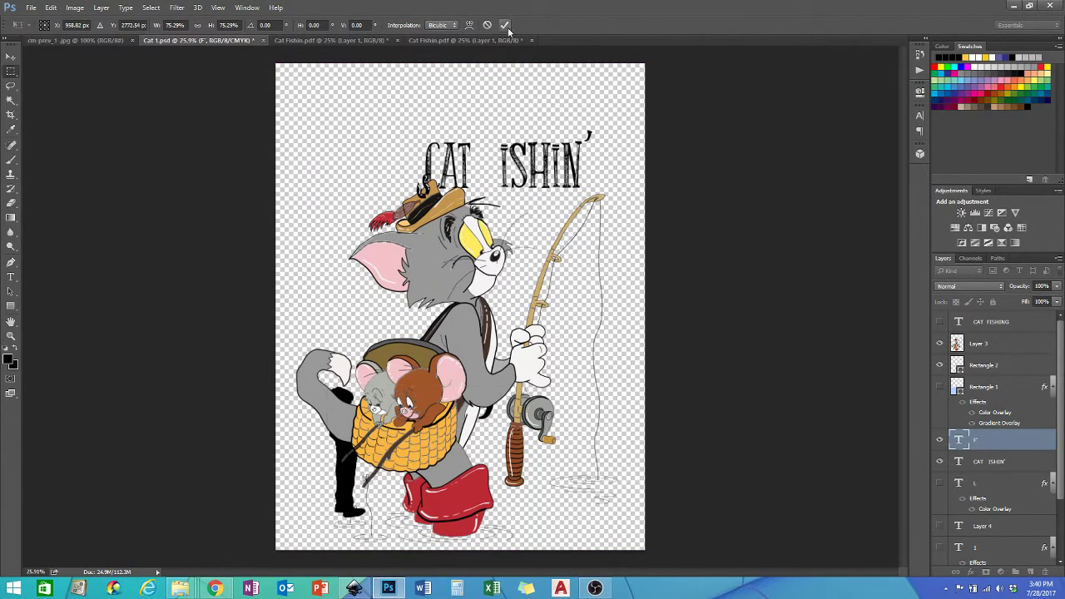
click(505, 25)
click(979, 343)
right_click(541, 241)
- Move the Tom illustration up the page and lower the CAT FISHIN' title
click(583, 338)
mouse_move(500, 333)
mouse_down()
mouse_move(499, 233)
mouse_move(521, 536)
mouse_up()
key(Return)
click(989, 461)
right_click(550, 414)
click(537, 376)
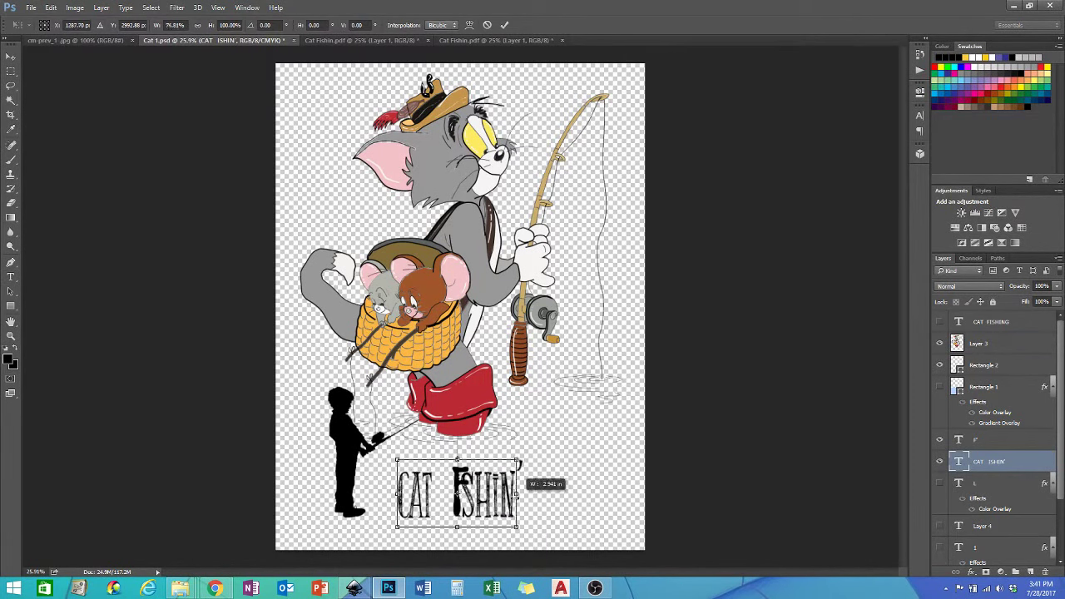
drag(535, 427, 511, 502)
- Move the fisherman F down beside the title, making it narrower
click(376, 460)
key(ctrl+t)
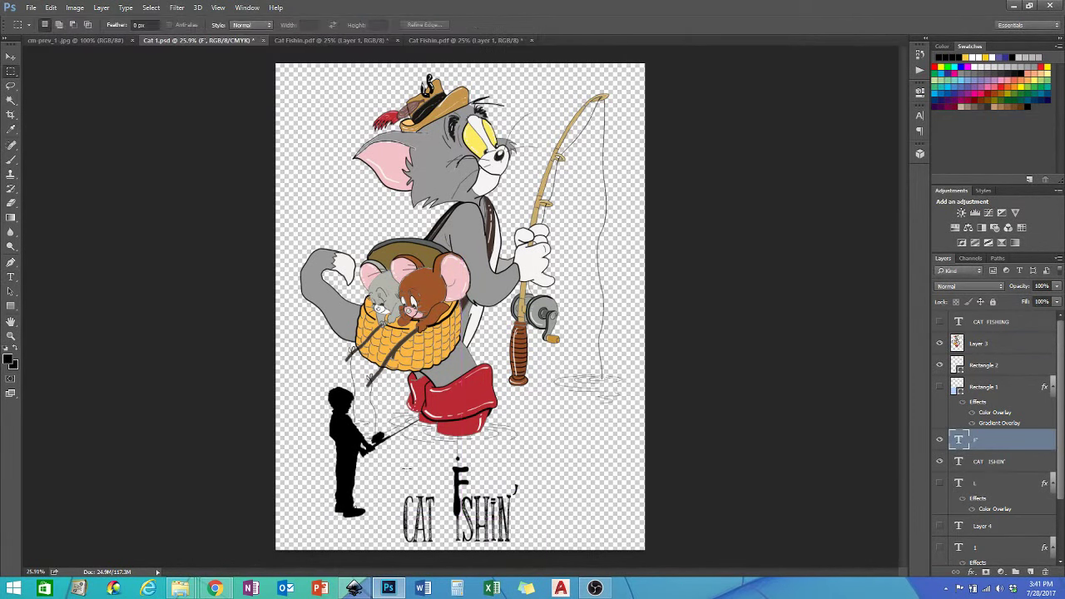
drag(377, 460, 411, 474)
drag(411, 552, 396, 452)
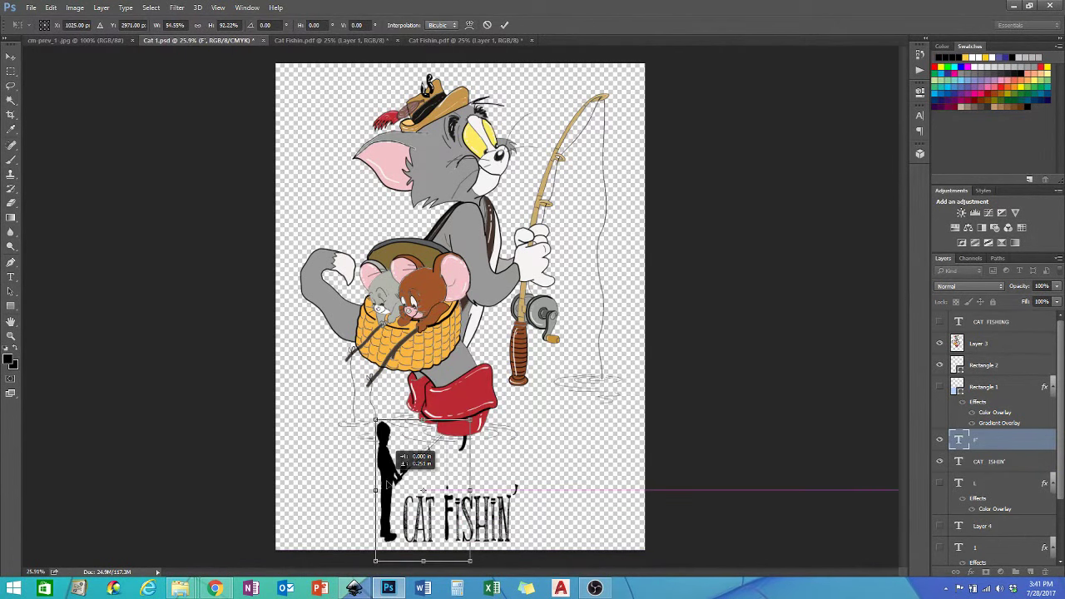
key(Return)
key(m)
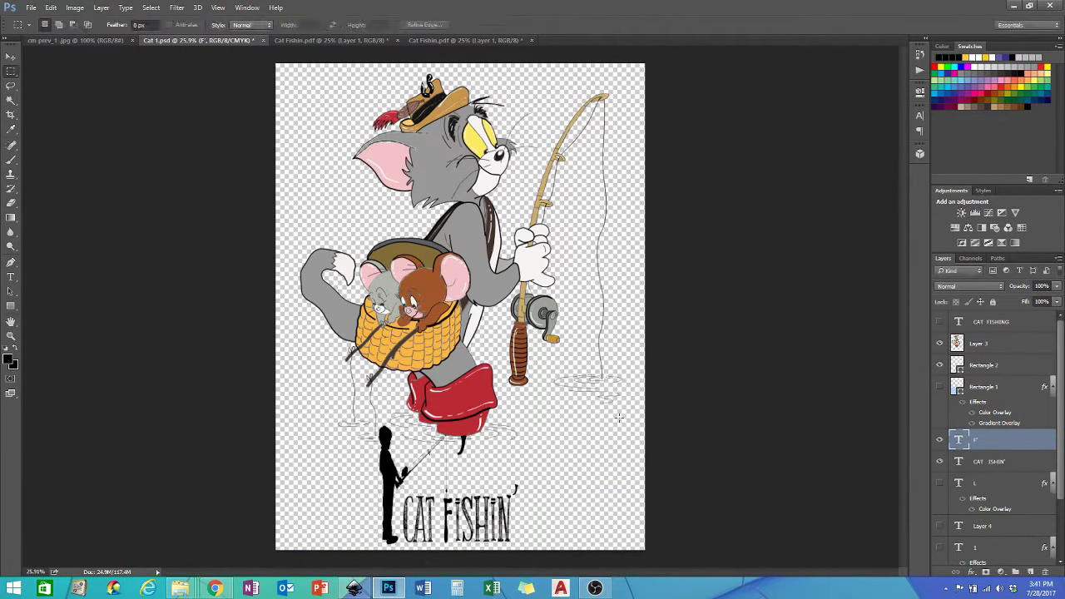
- Link the title and F layers, then enlarge them together and shift them right
ctrl+click(989, 461)
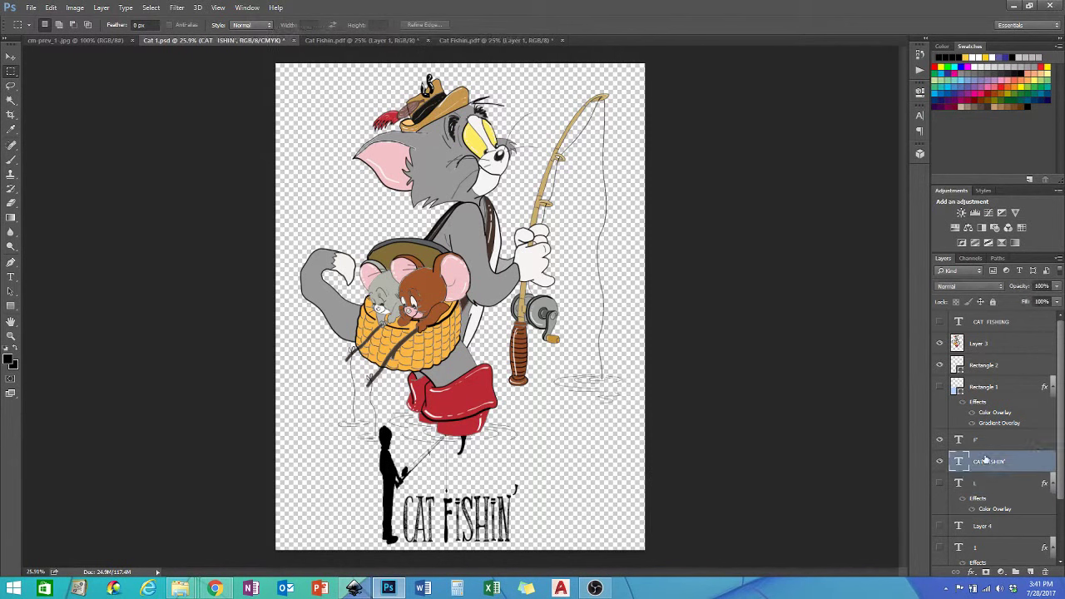
right_click(989, 462)
click(974, 315)
key(ctrl+t)
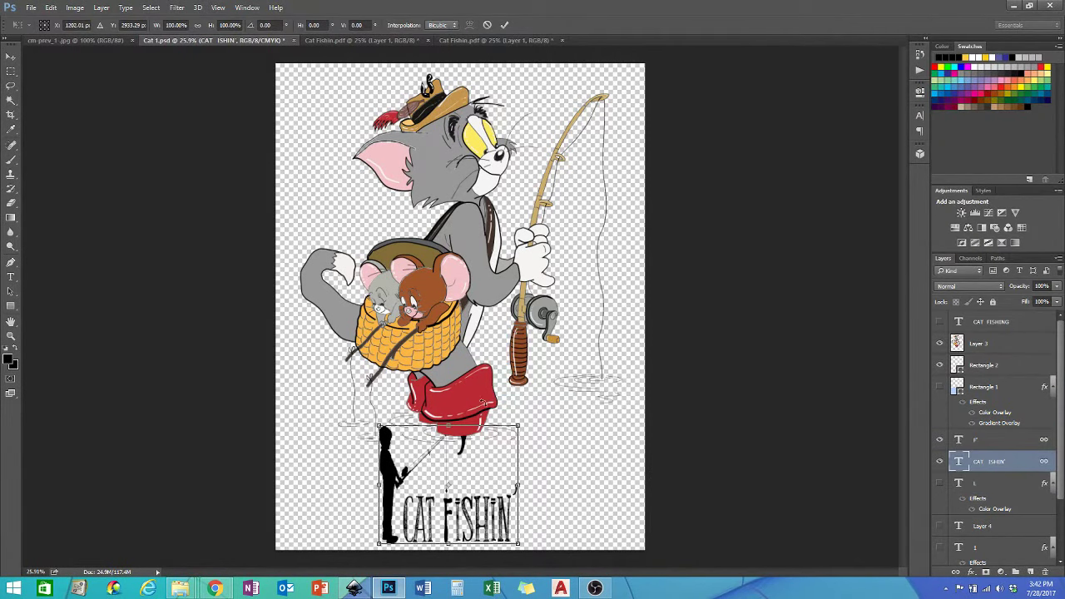
drag(378, 425, 297, 318)
drag(397, 339, 397, 443)
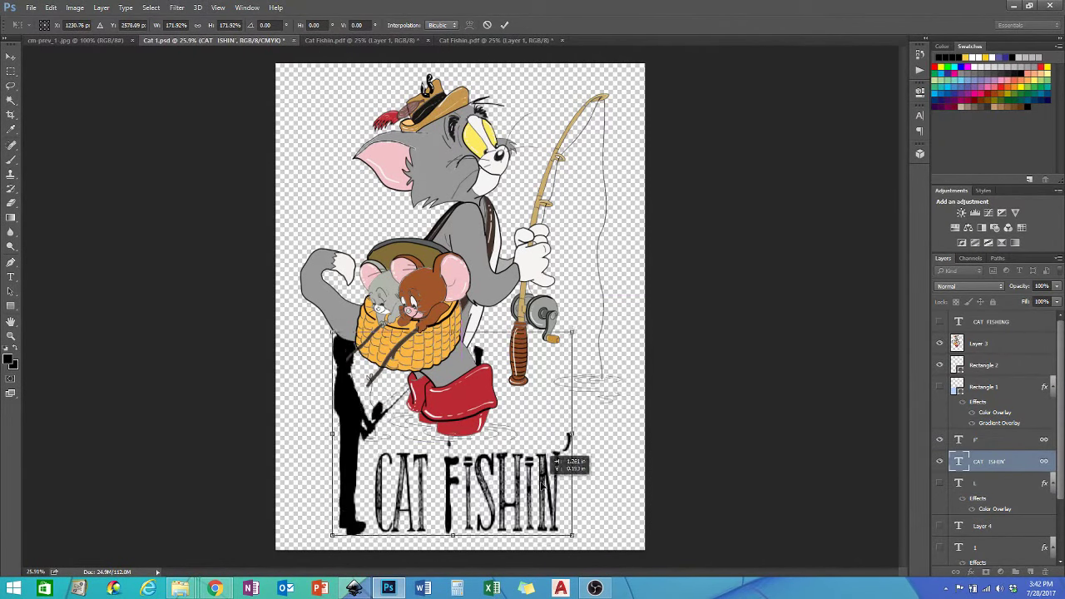
drag(483, 517, 539, 515)
key(Return)
- Preview the F glyph in another font, then bring up Tom's transform options to flip him horizontally
double_click(959, 439)
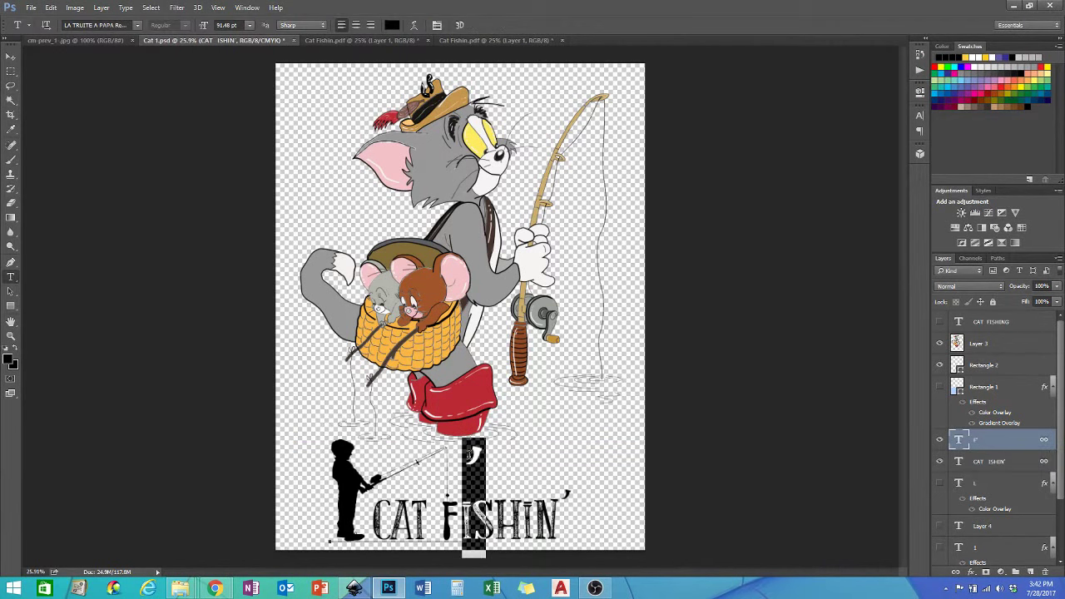
key(Down)
key(Down)
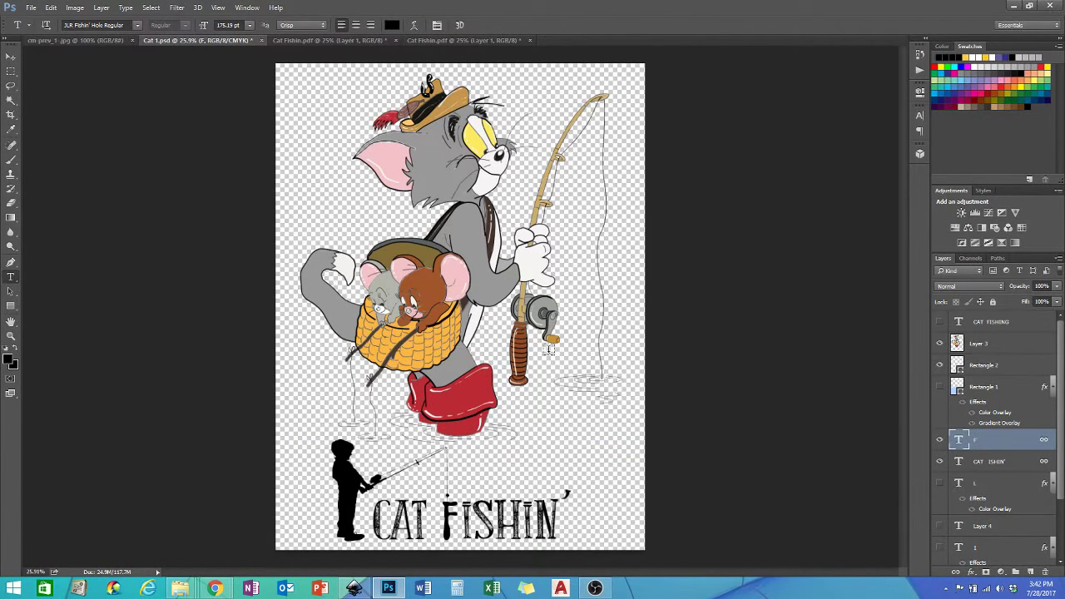
key(m)
right_click(447, 239)
click(491, 337)
right_click(327, 251)
- Flip Tom horizontally and enlarge him to about 109%
click(391, 394)
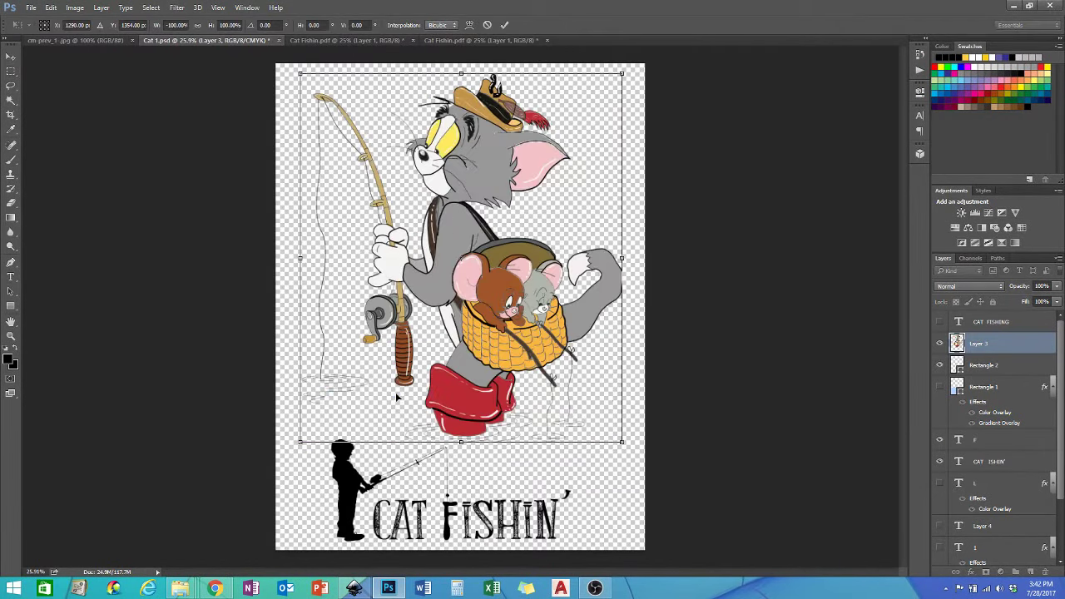
drag(621, 442, 580, 414)
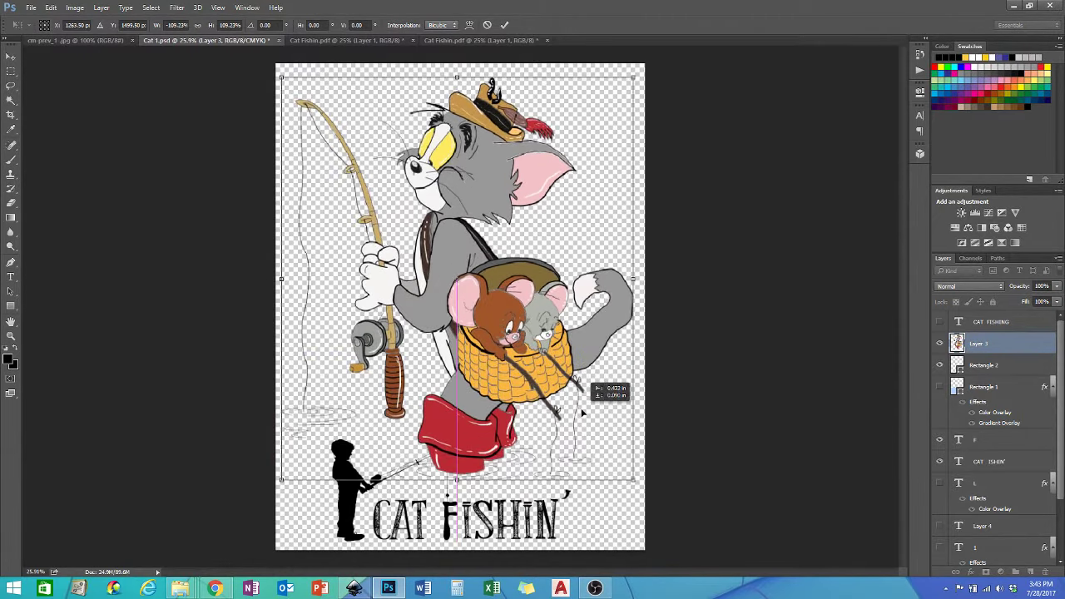
key(Return)
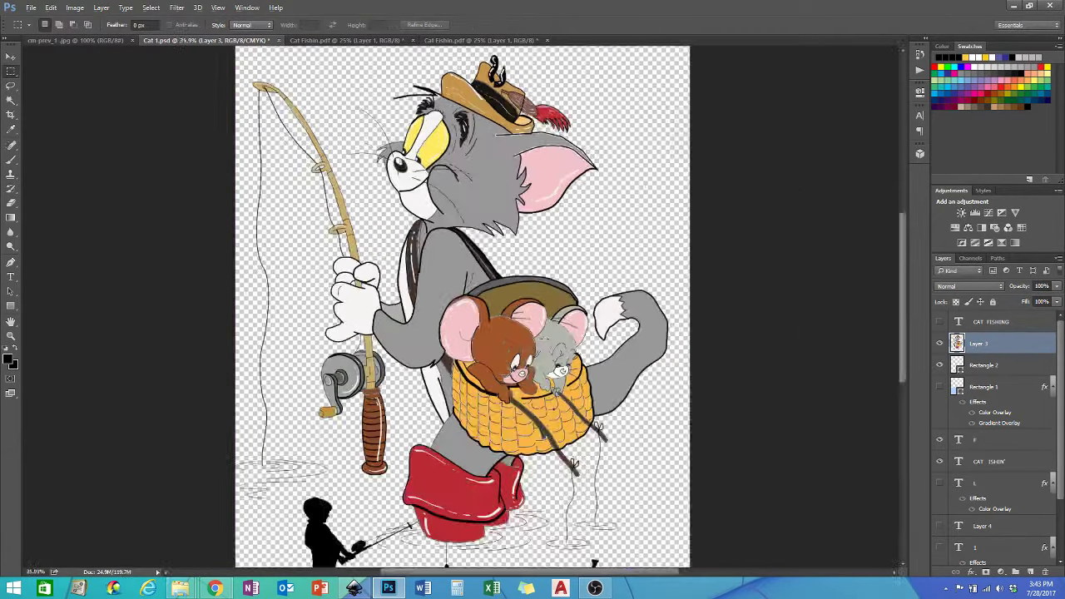
scroll(539, 336, up, 10)
scroll(331, 308, up, 2)
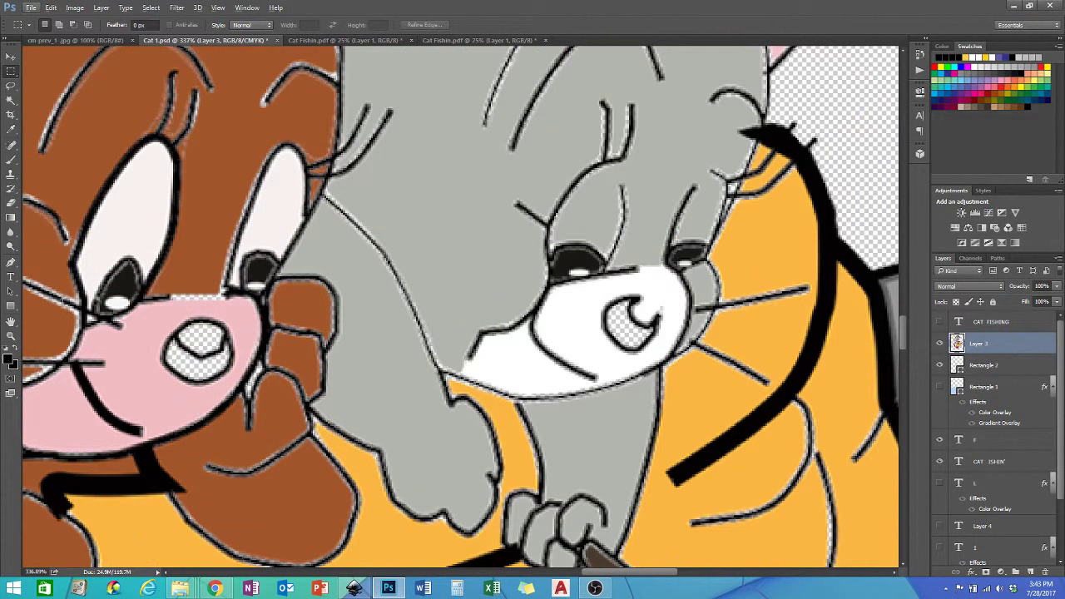
- Switch from the gradient tool to the Paint Bucket fill tool
right_click(11, 214)
click(50, 226)
click(629, 332)
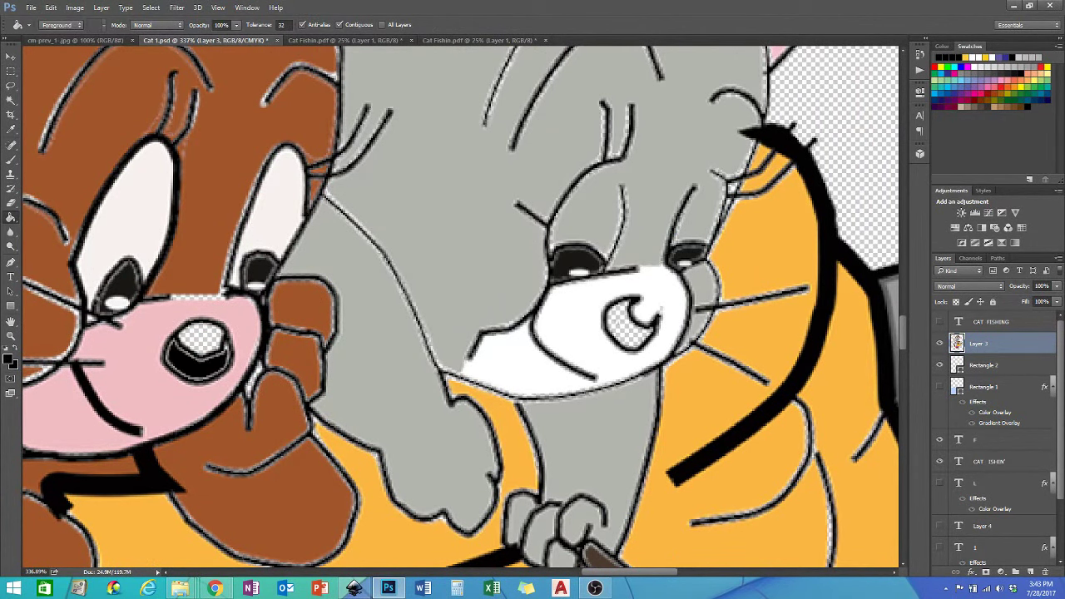
scroll(466, 308, down, 5)
scroll(499, 250, up, 5)
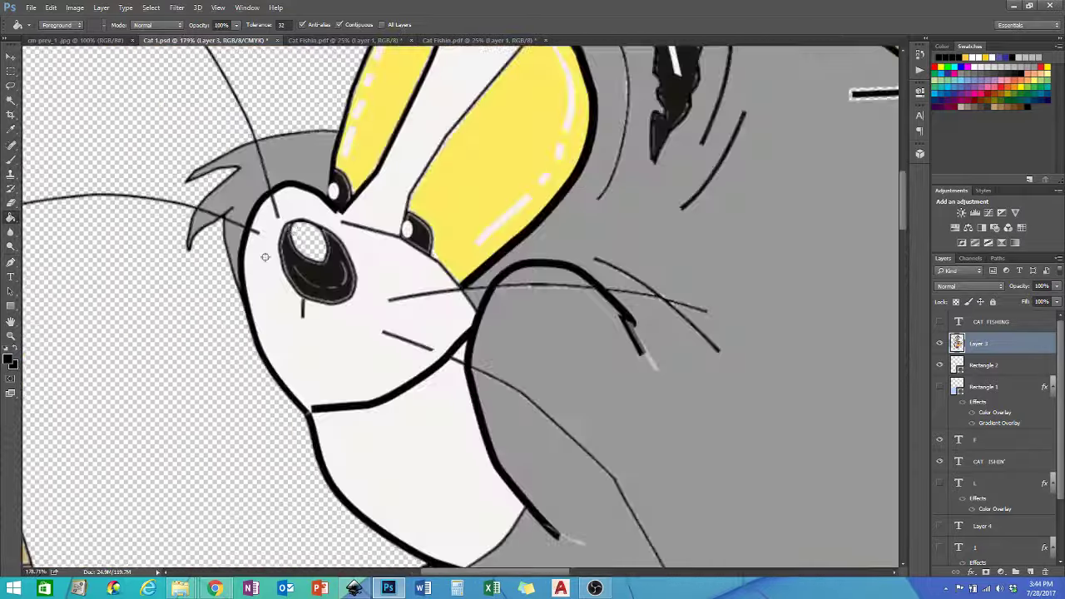
- Set the foreground fill colour to white in the Color Picker
key(i)
click(10, 358)
click(307, 215)
scroll(473, 395, down, 5)
- Return to the Paint Bucket and zoom around the characters' noses to find the gaps
key(g)
scroll(473, 395, down, 5)
scroll(473, 395, up, 5)
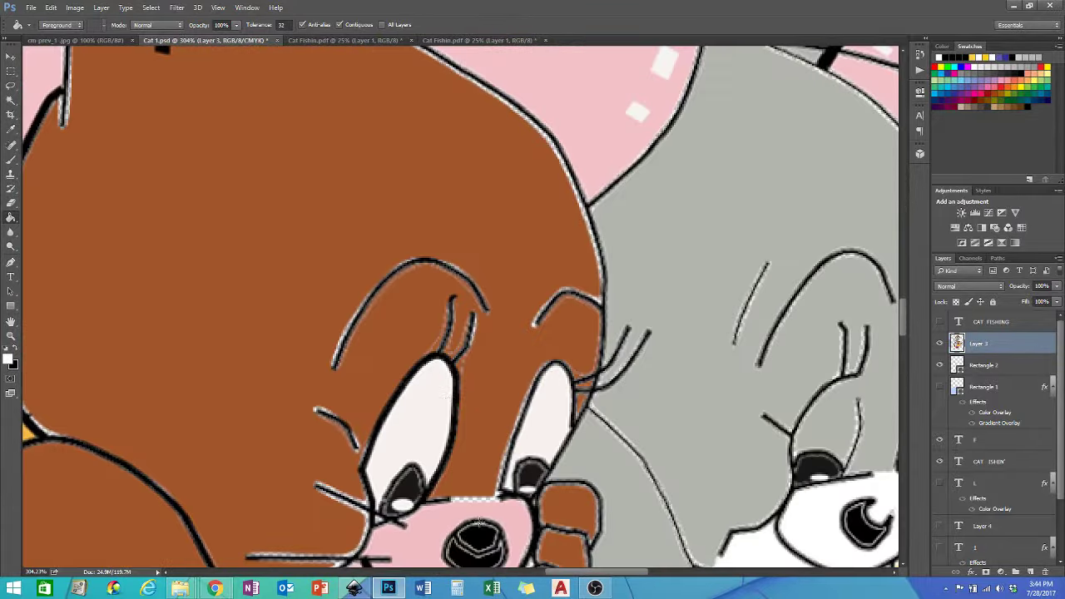
scroll(473, 394, down, 2)
scroll(473, 333, up, 2)
scroll(473, 250, down, 5)
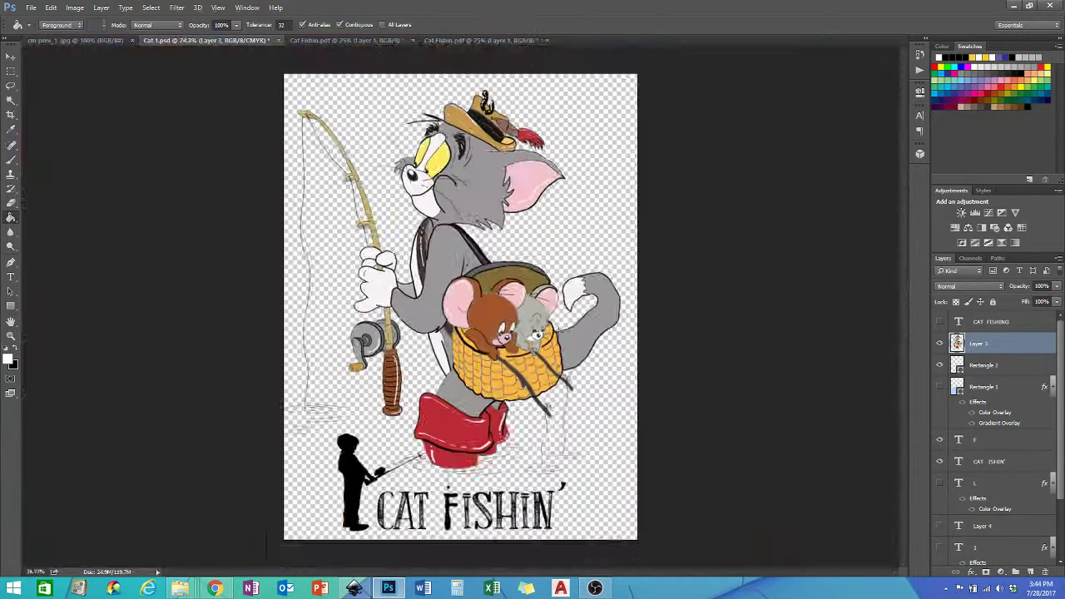
scroll(472, 173, up, 5)
scroll(471, 175, down, 3)
scroll(471, 175, down, 2)
scroll(375, 374, up, 3)
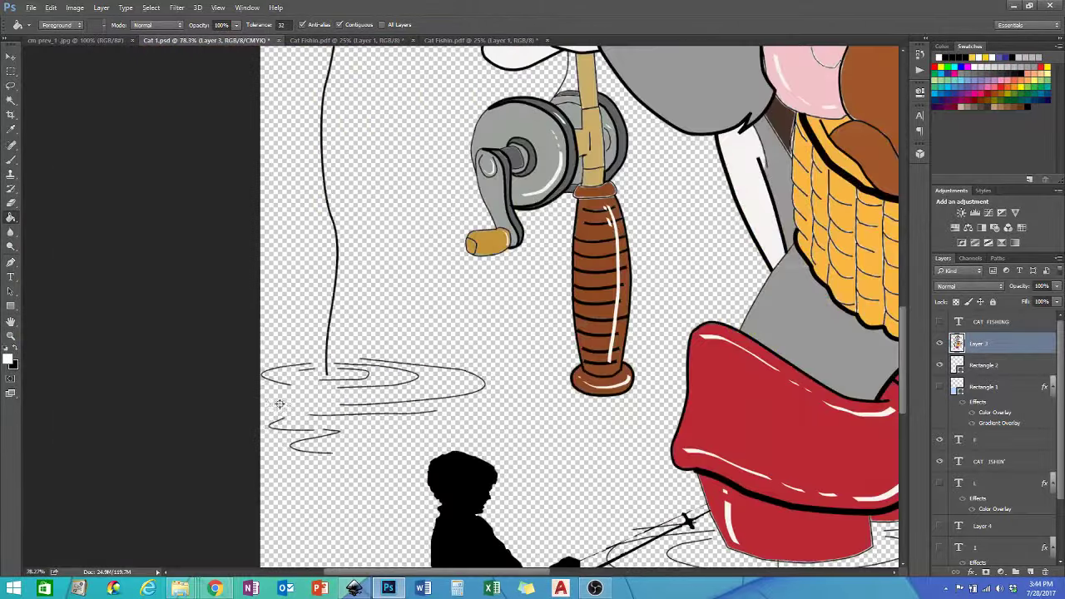
scroll(375, 374, down, 3)
- Move Layer 3 below the F and CAT FISHIN' layers and delete Layer 4
key(m)
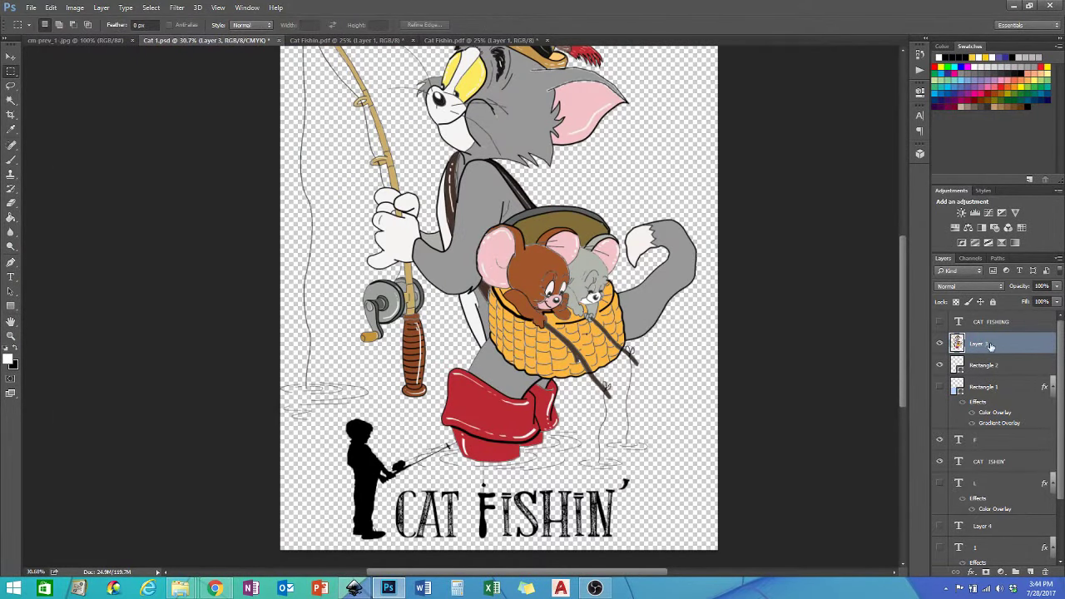
drag(991, 346, 982, 376)
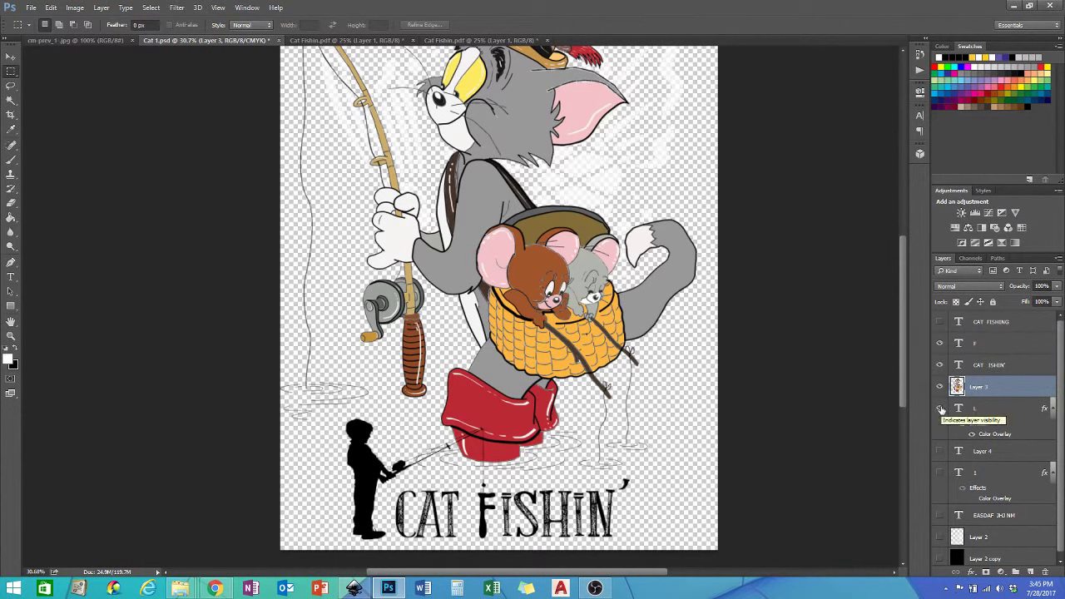
click(942, 453)
key(Delete)
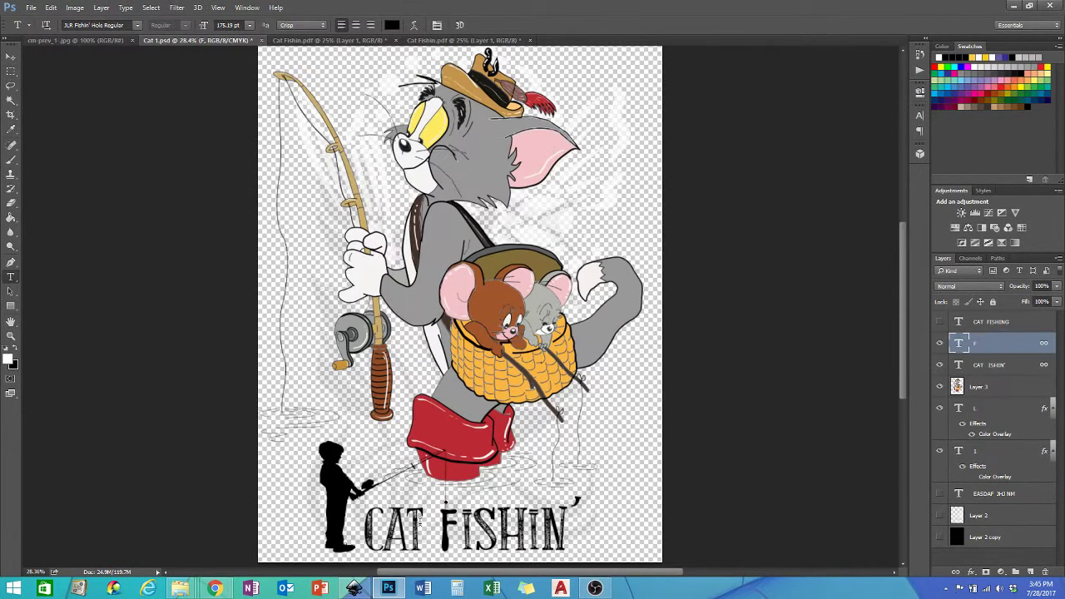
- Scale up the silhouette F and CAT FISHIN' title together, then zoom out to the whole page
key(ctrl+t)
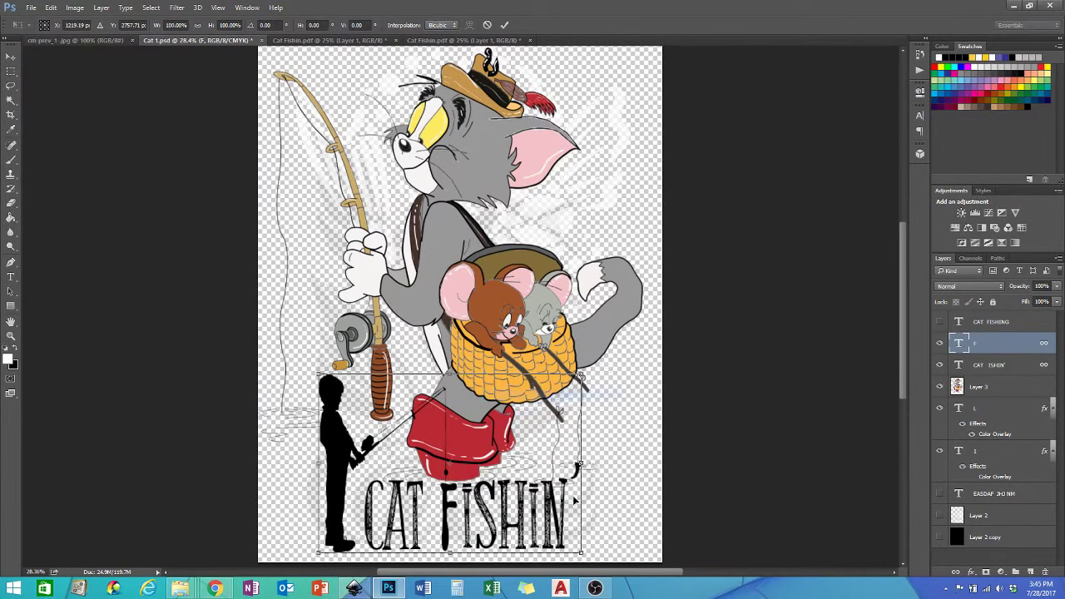
drag(318, 456, 297, 456)
key(Return)
key(ctrl+minus)
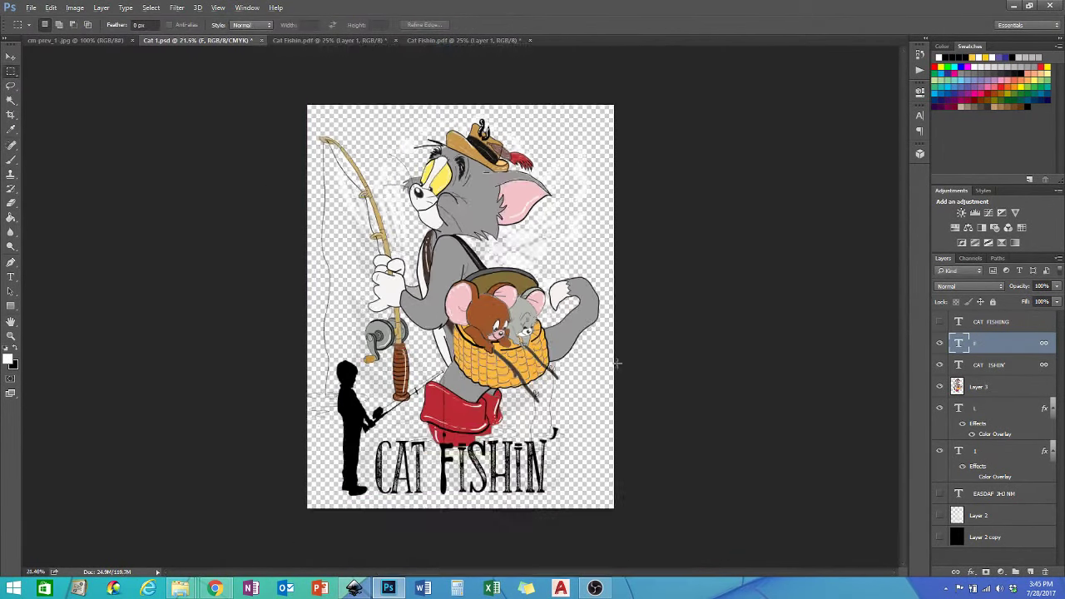
- Save the design as a PNG with Save As, then bring up Chrome's downloads window
click(30, 8)
mouse_move(83, 225)
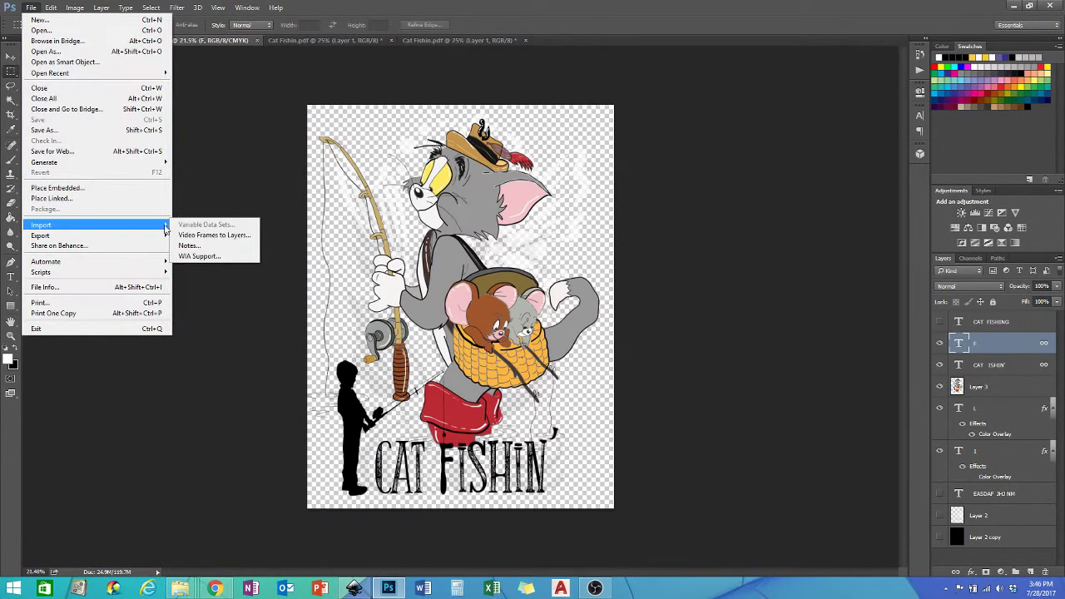
click(43, 130)
click(250, 209)
click(124, 371)
click(438, 342)
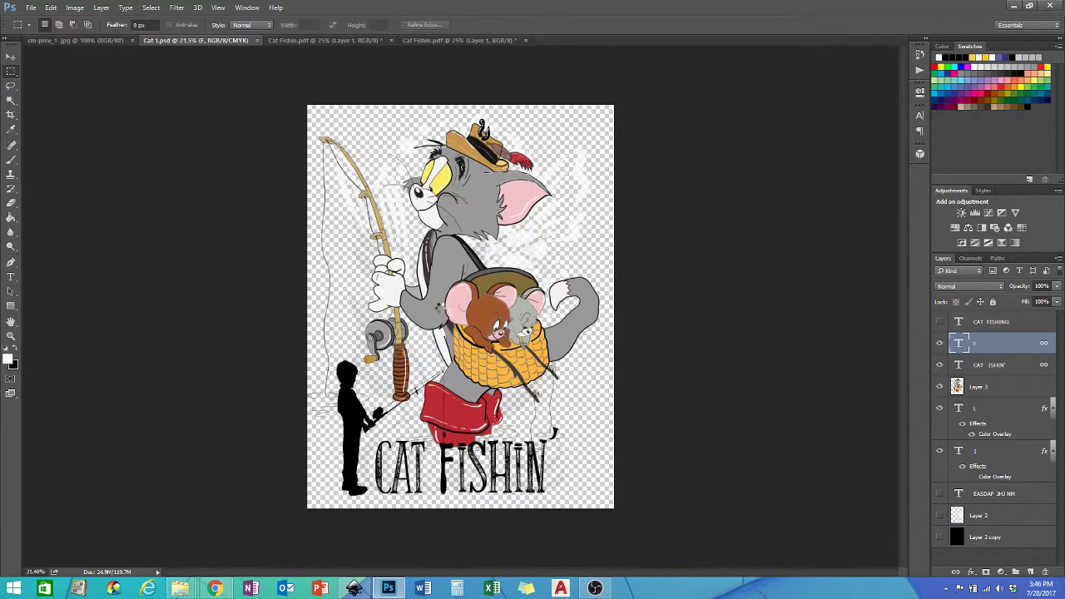
click(215, 589)
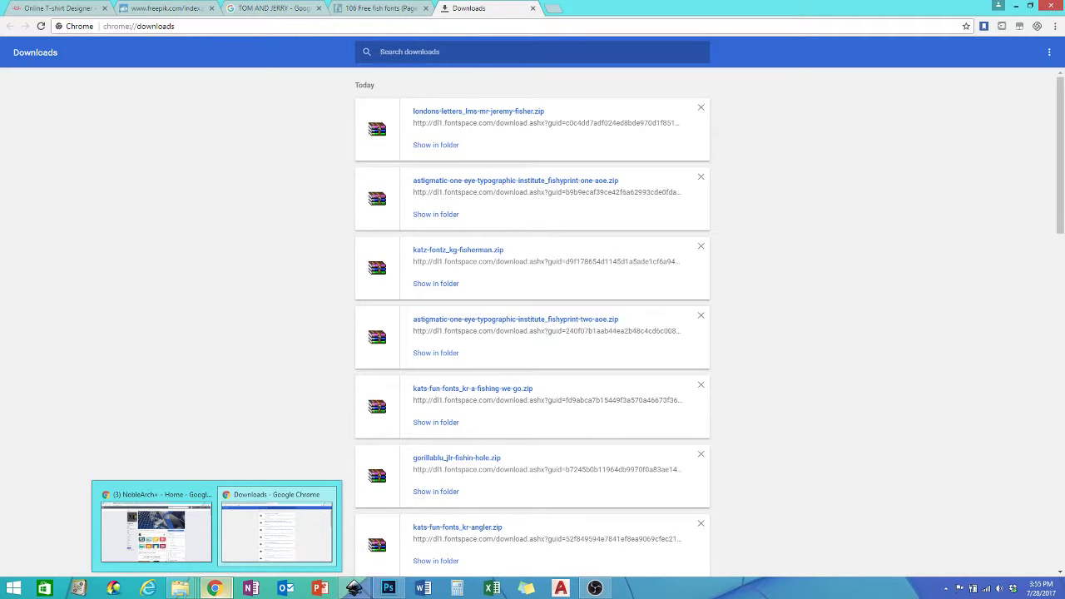
- Switch to the TOM AND JERRY Google Images tab with Ctrl+3
key(ctrl+3)
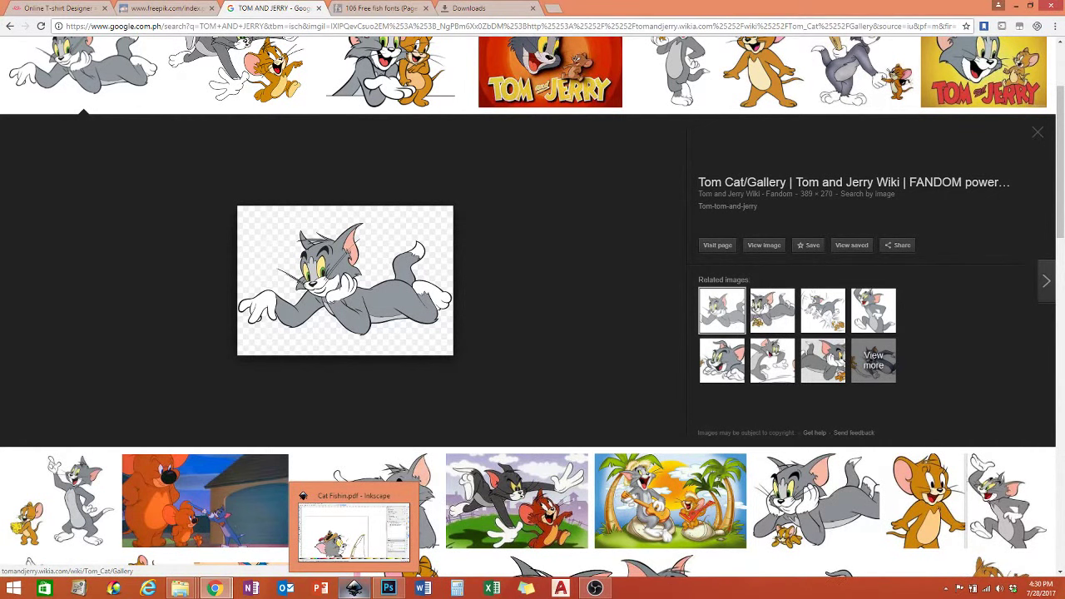
- Scroll the results and preview The Independent's image of Jerry standing on Tom's hand
scroll(371, 315, down, 10)
scroll(370, 314, down, 10)
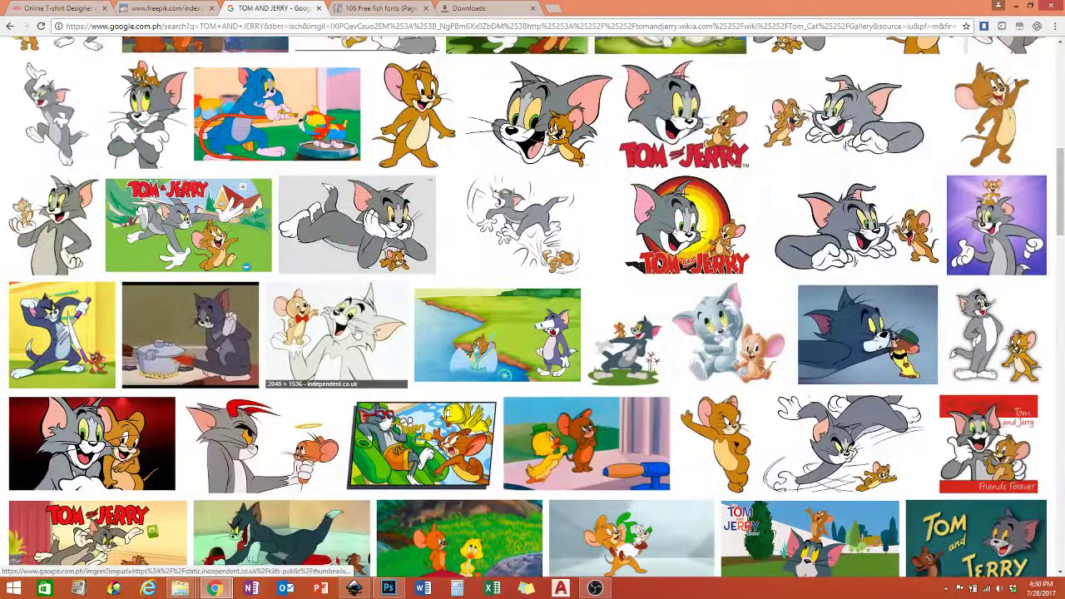
click(370, 315)
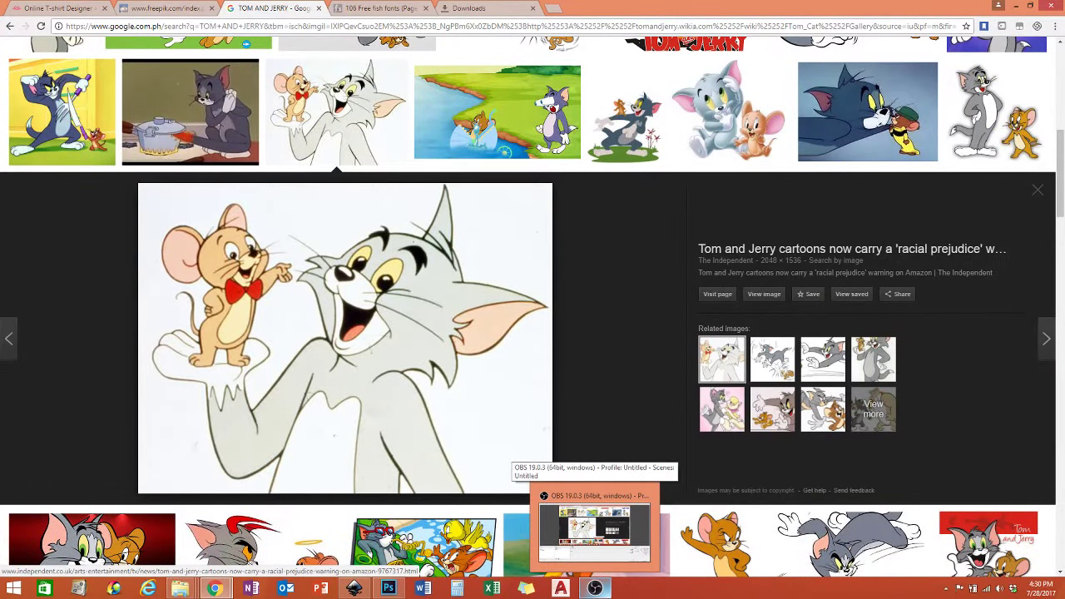